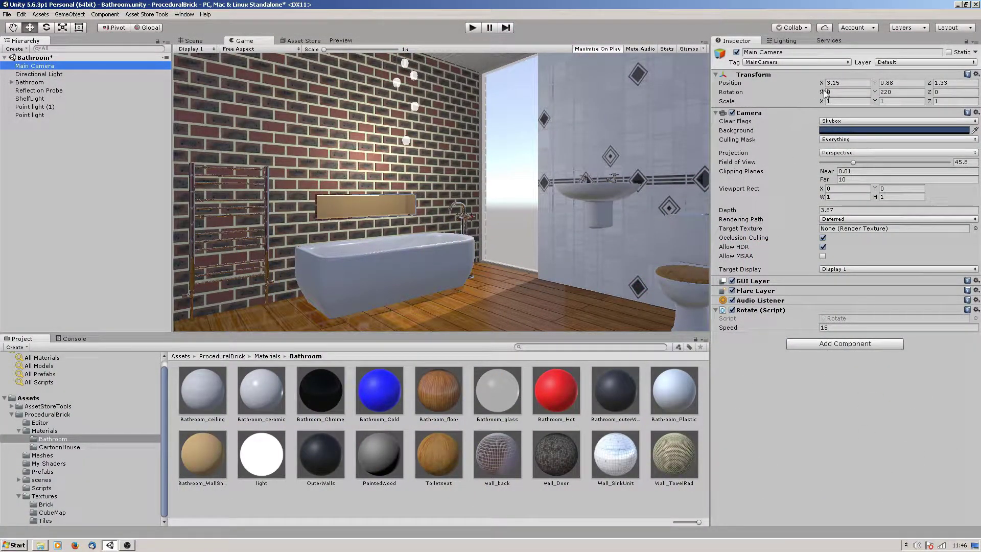
Step: Aim the game camera with X rotation 0 and Y rotation 220
drag(875, 92, 13, 279)
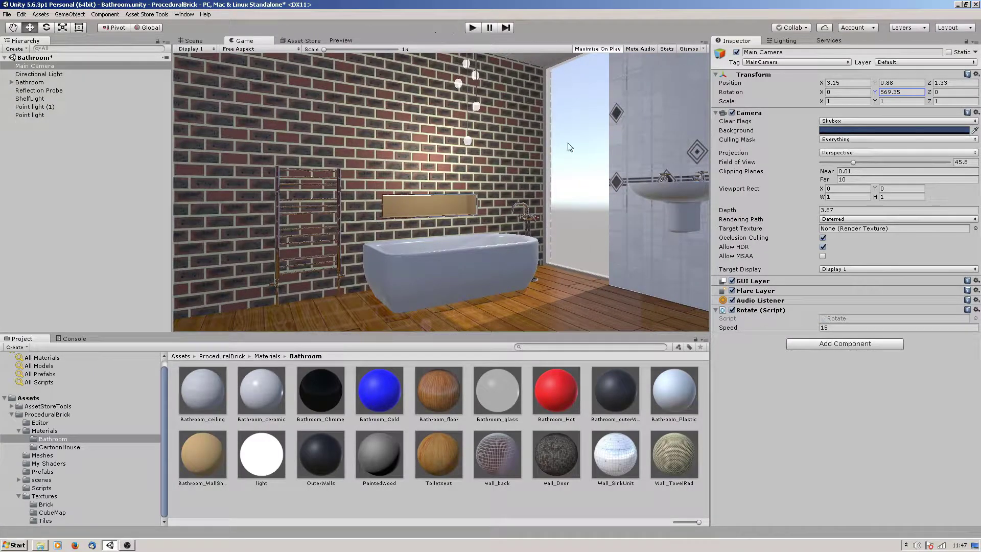
click(820, 93)
drag(820, 95, 855, 89)
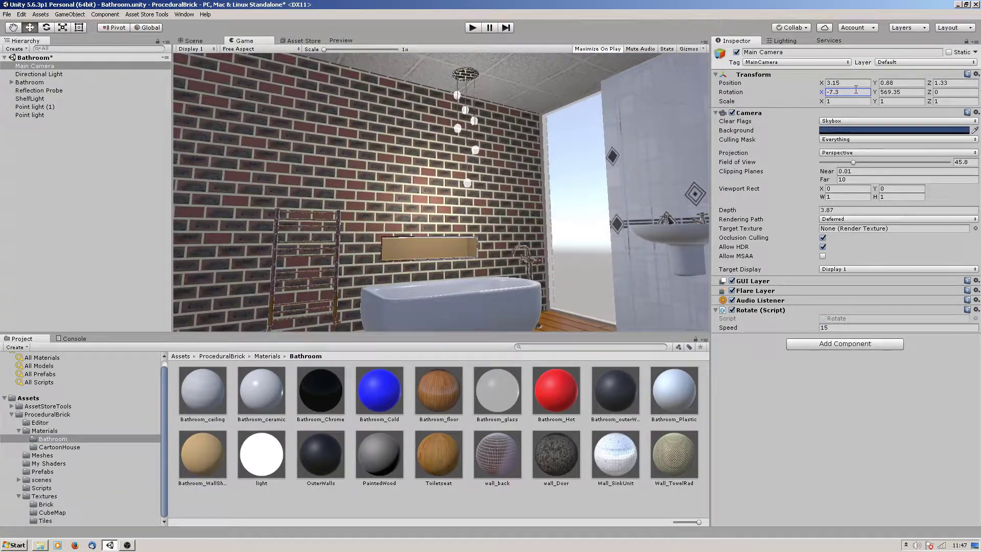
click(852, 96)
text(0)
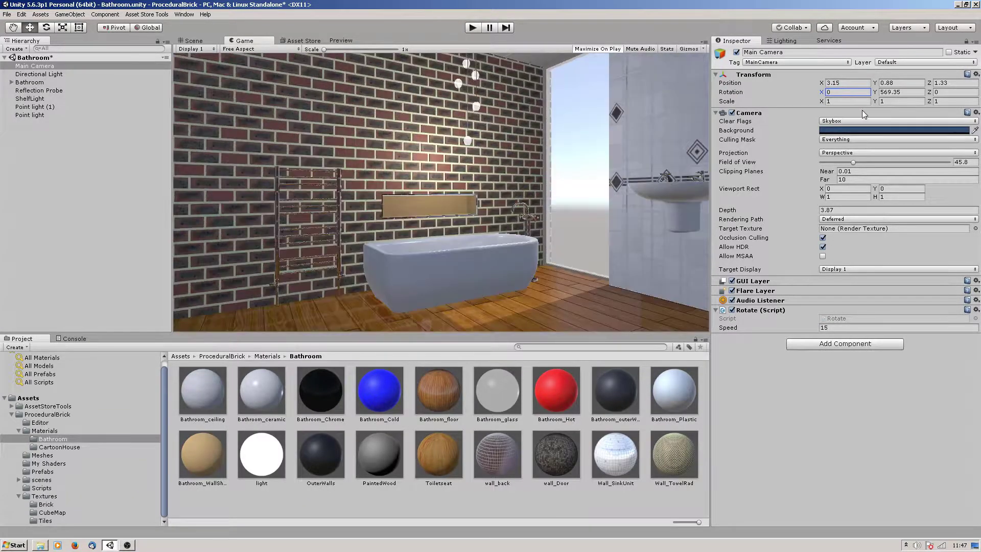
click(894, 91)
text(220)
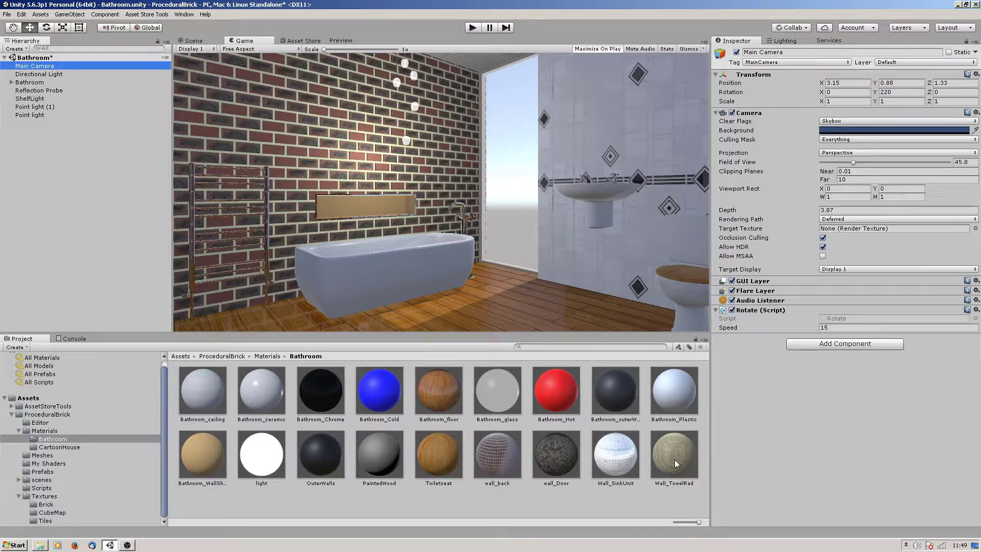
Step: Apply the striped preset to the Wall_TowelRad material
click(675, 463)
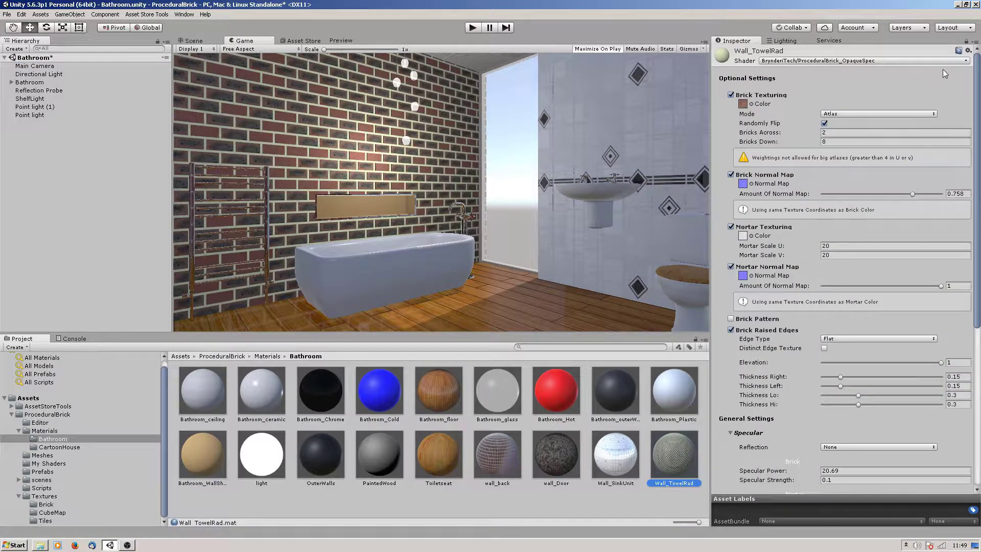
click(968, 51)
click(960, 65)
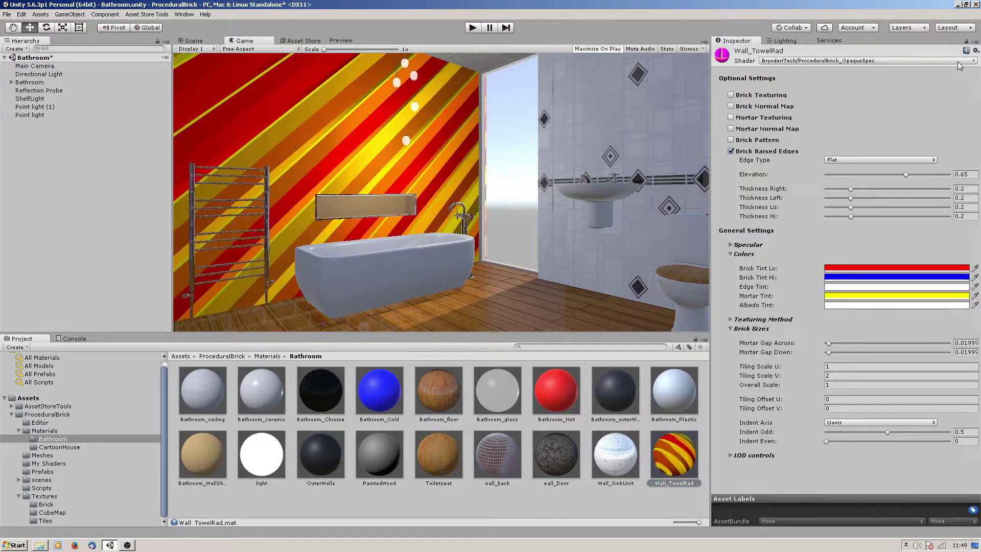
click(654, 499)
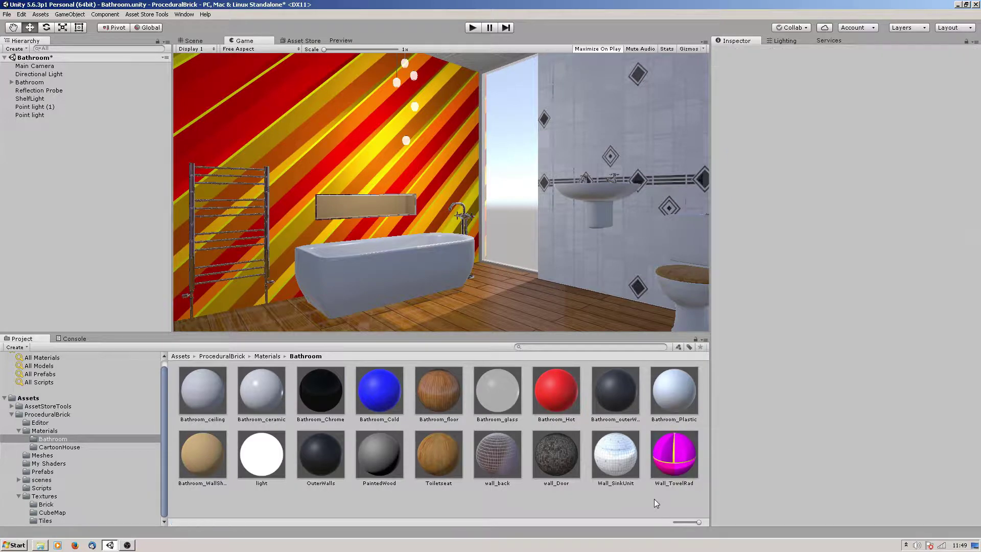
click(677, 453)
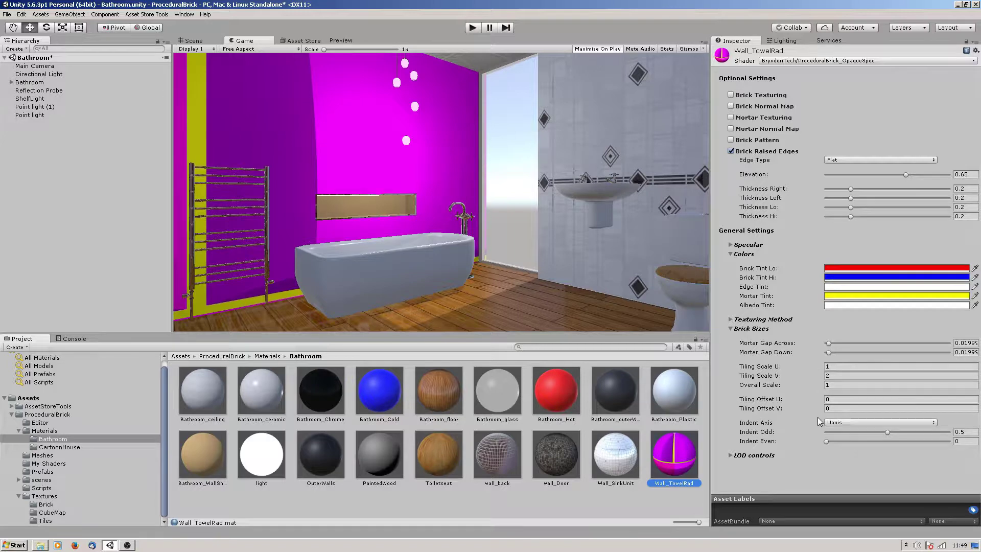
Step: Set Tiling Offset U to 0 and Tiling Scale to 29.8 U by 57.48 V
drag(763, 402, 219, 388)
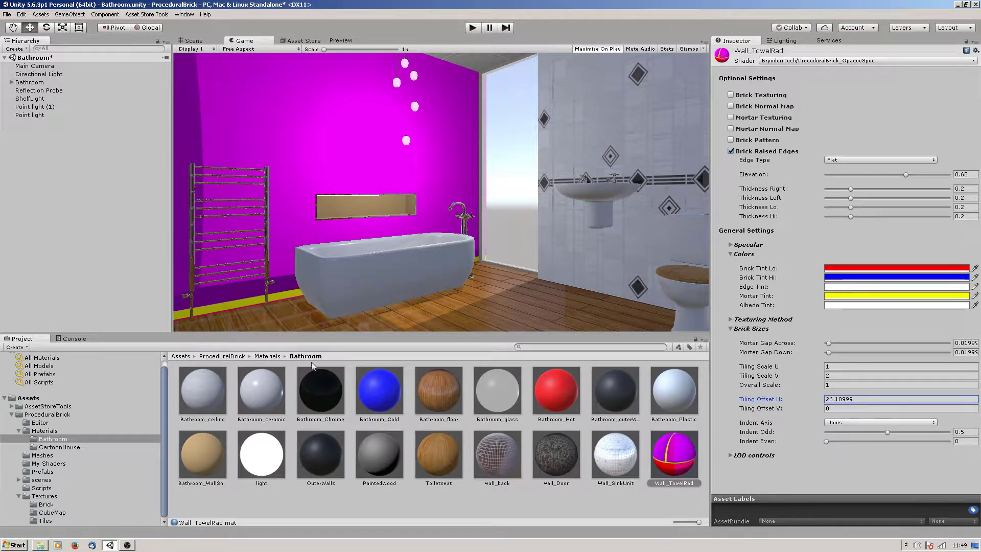
click(861, 398)
text(0)
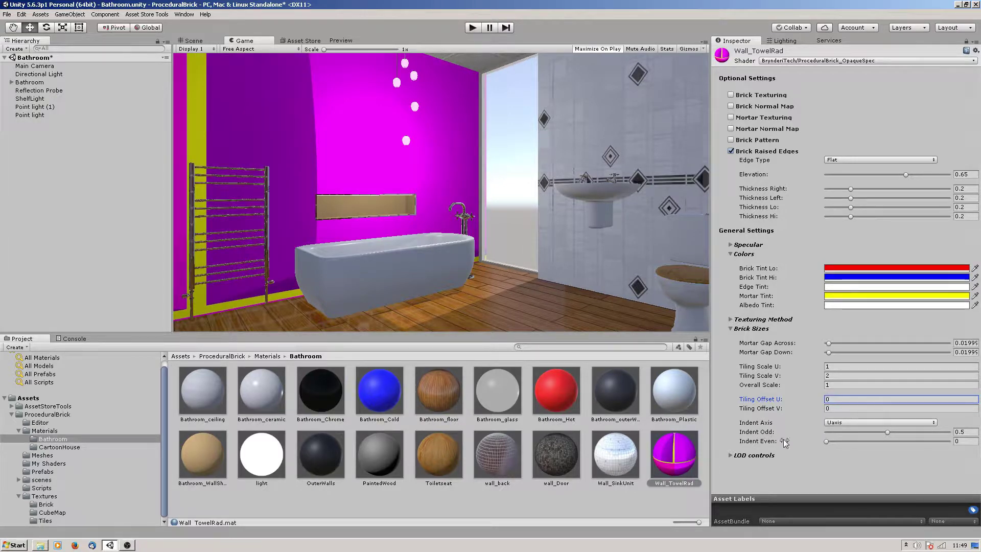
drag(757, 366, 393, 345)
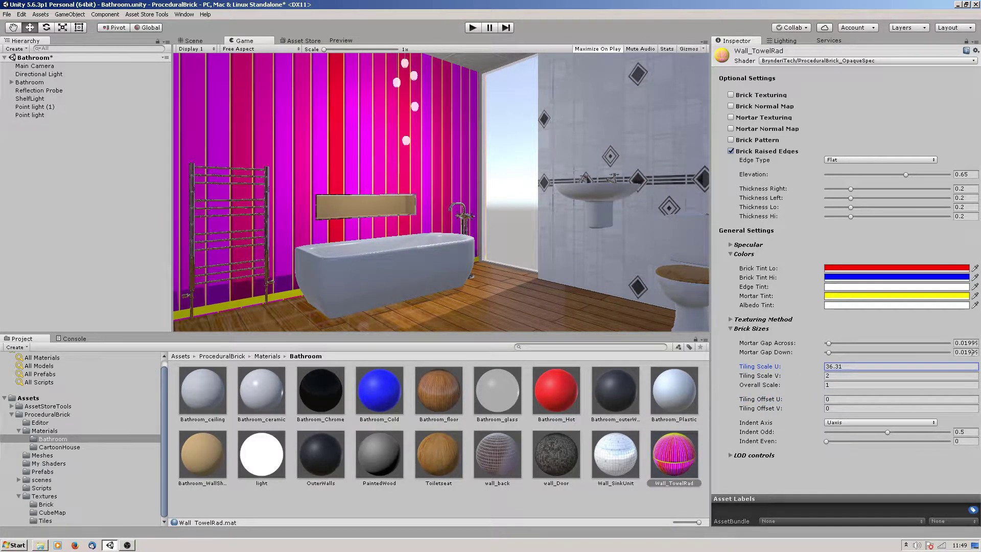
click(844, 364)
text(29)
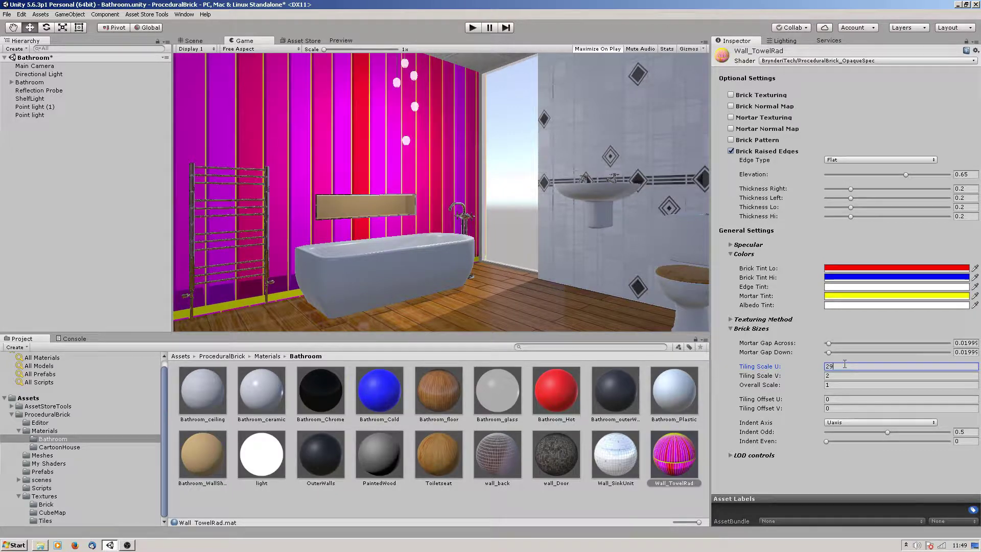
text(.8)
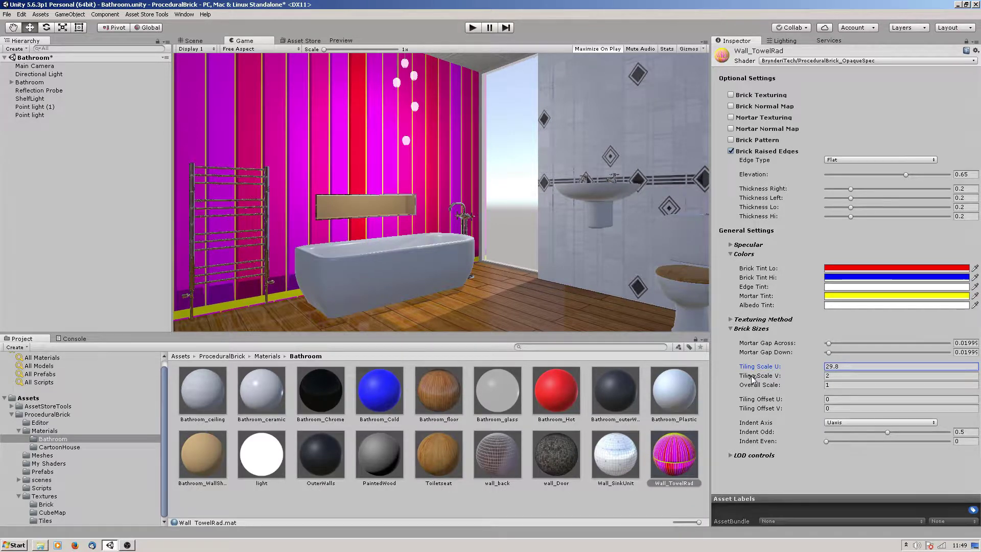
drag(751, 379, 945, 378)
drag(254, 351, 729, 330)
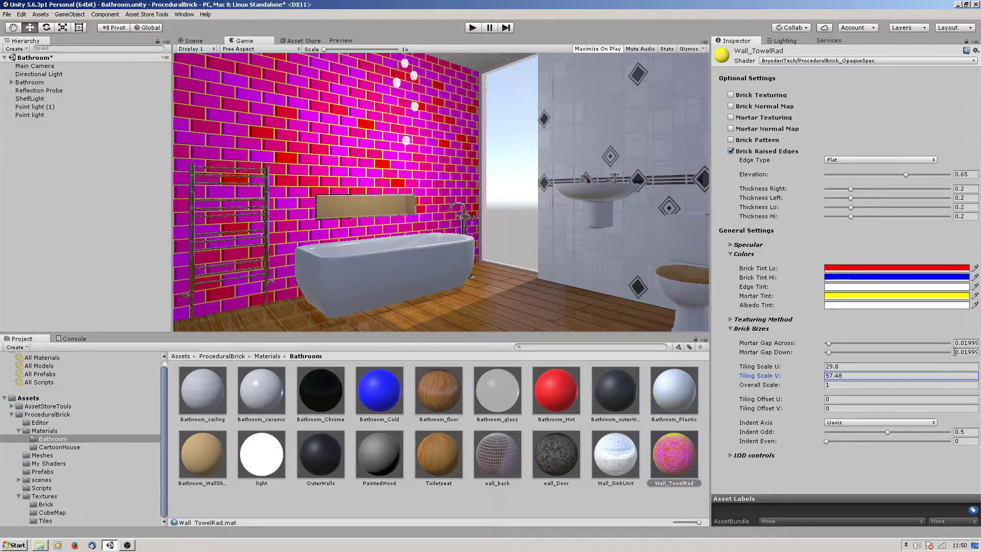
Step: Widen the mortar gaps (down gap 0.124) and tint the mortar pale cream
drag(829, 343, 834, 343)
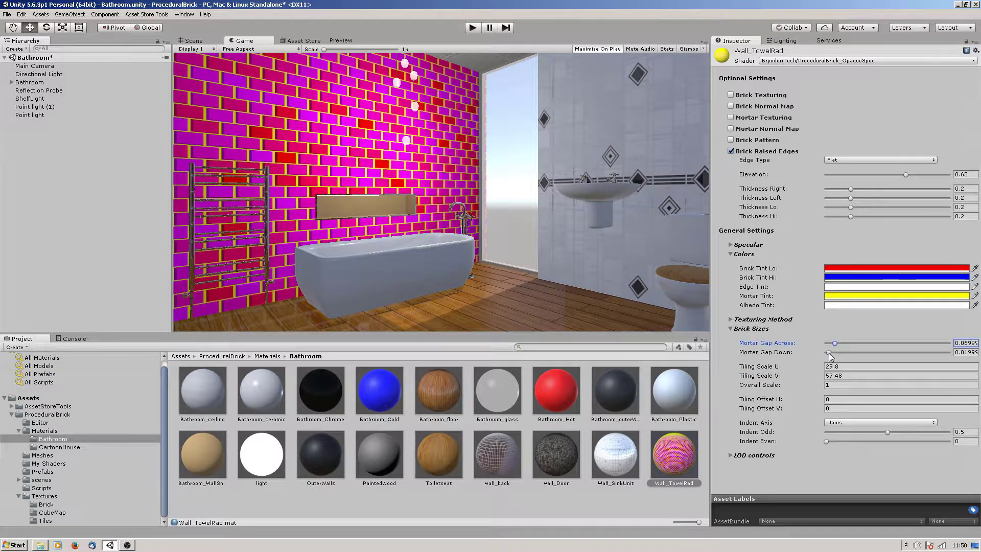
drag(829, 352, 841, 350)
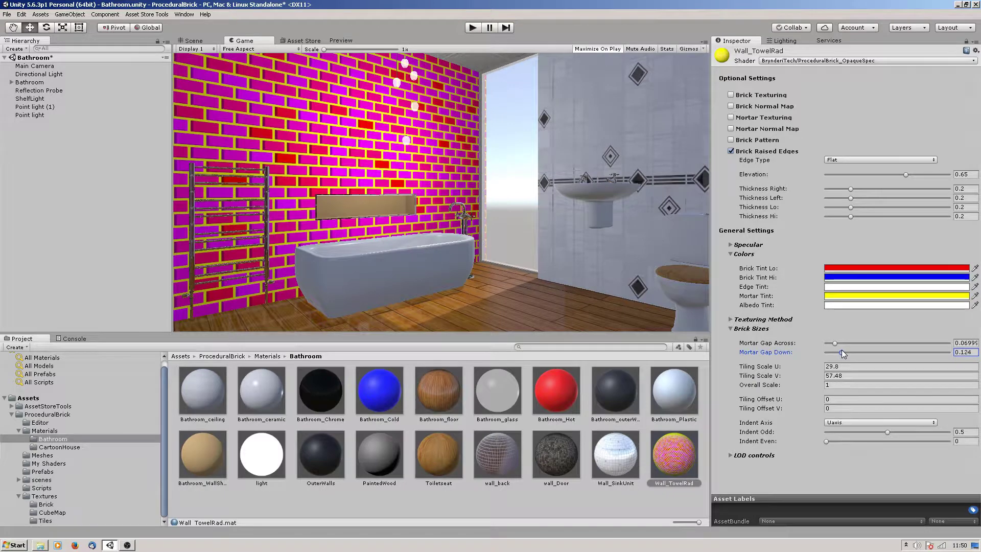
click(846, 297)
mouse_move(81, 213)
mouse_down()
mouse_move(54, 171)
mouse_move(34, 165)
mouse_move(42, 169)
mouse_up()
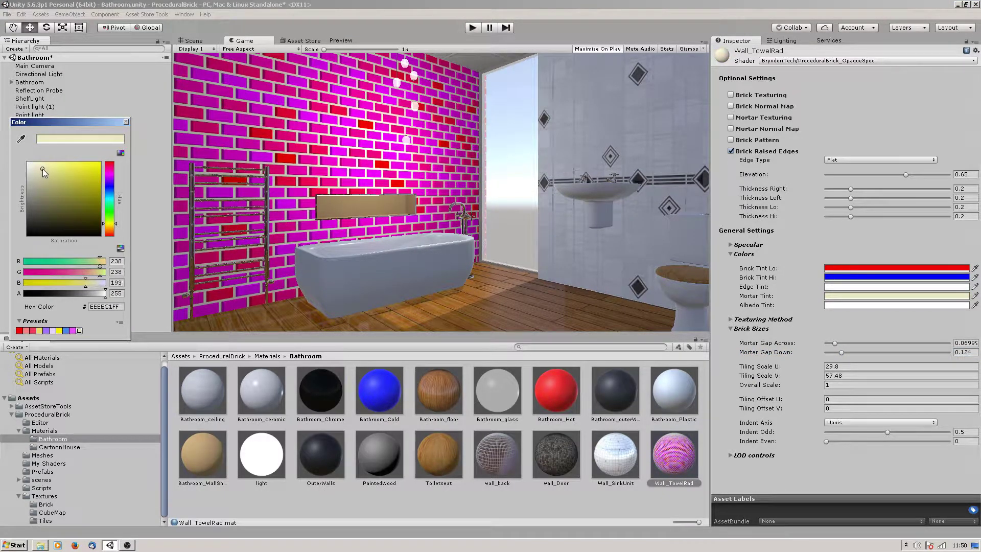
click(126, 121)
Step: Make Brick Tint Lo and Hi white and raise the brick edge Elevation to 1
click(866, 268)
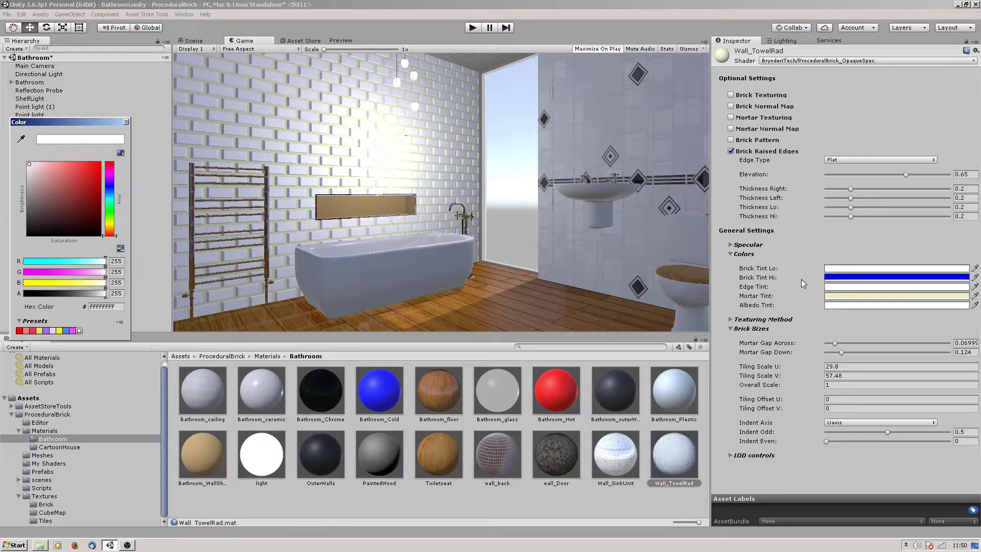
click(850, 277)
drag(75, 195, 1, 147)
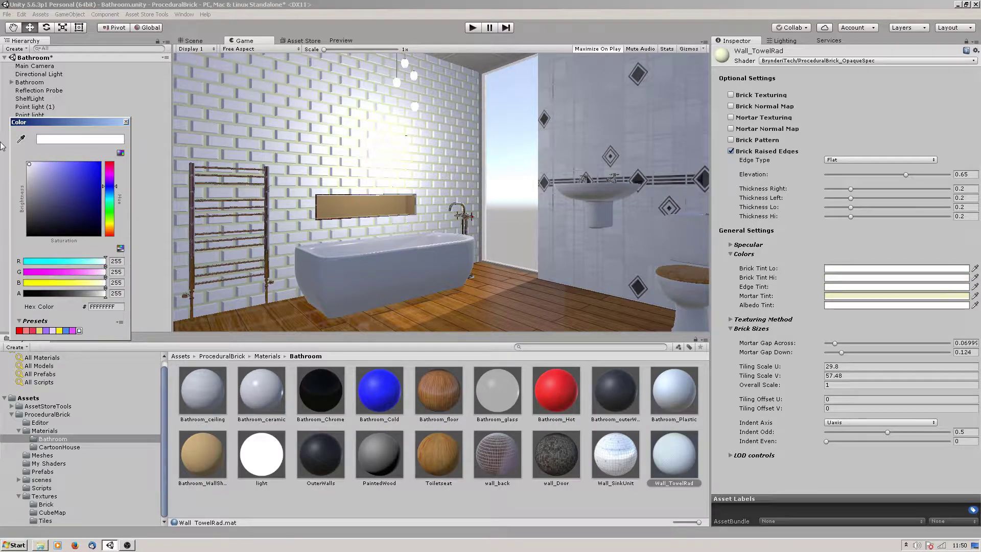
click(125, 122)
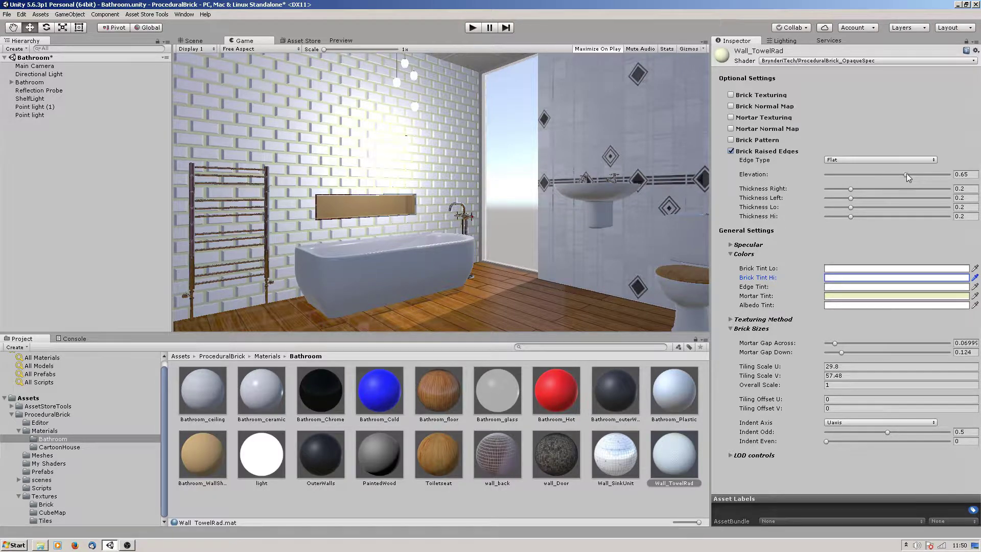
drag(907, 173, 978, 174)
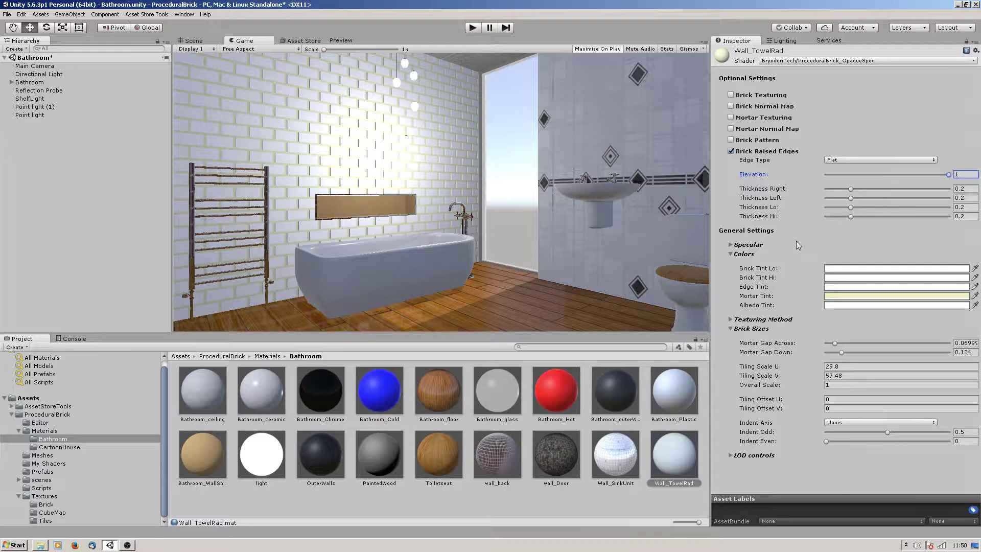
click(730, 245)
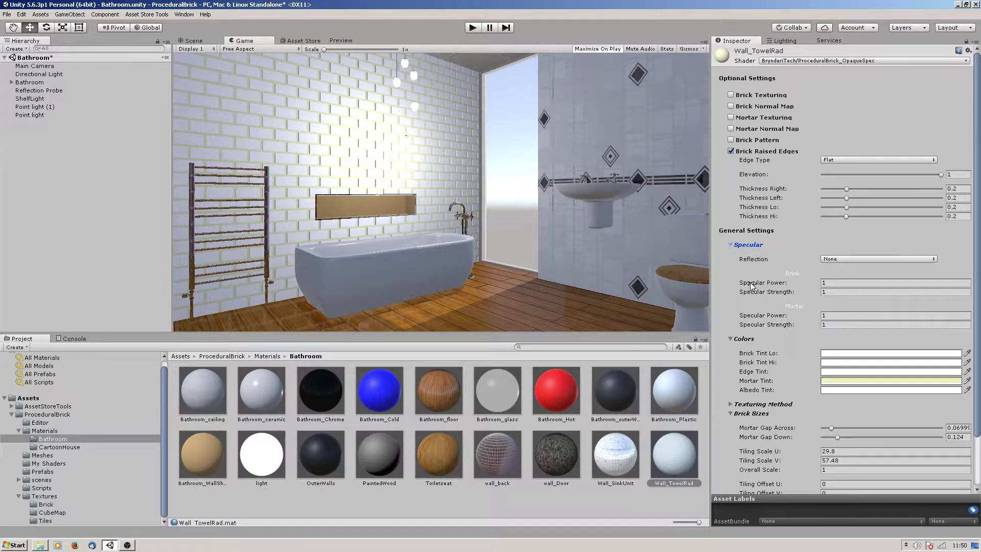
Step: Set brick specular to power 28.3, strength 0.57, and mortar to power 4.55, strength 0.07
drag(751, 285, 896, 284)
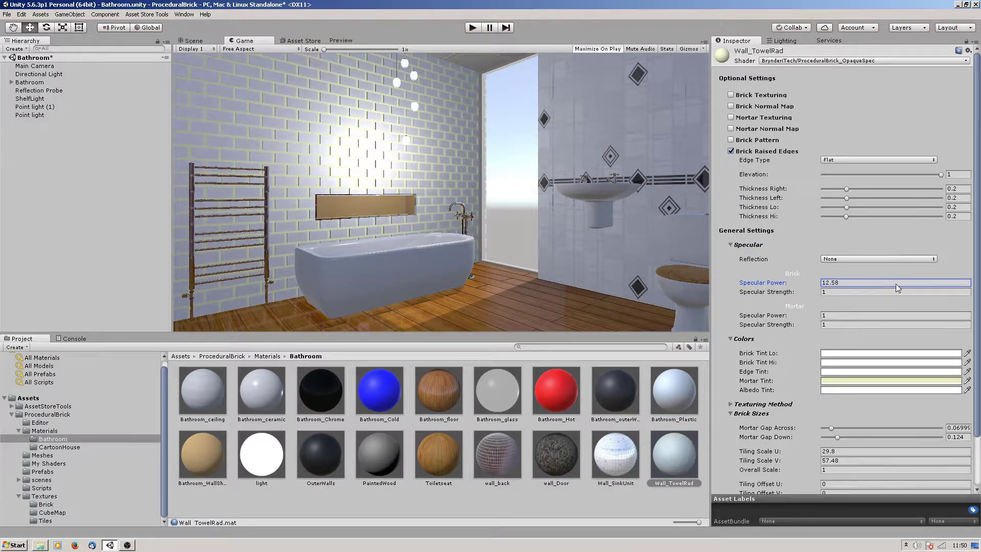
drag(781, 296, 764, 331)
click(782, 294)
click(781, 316)
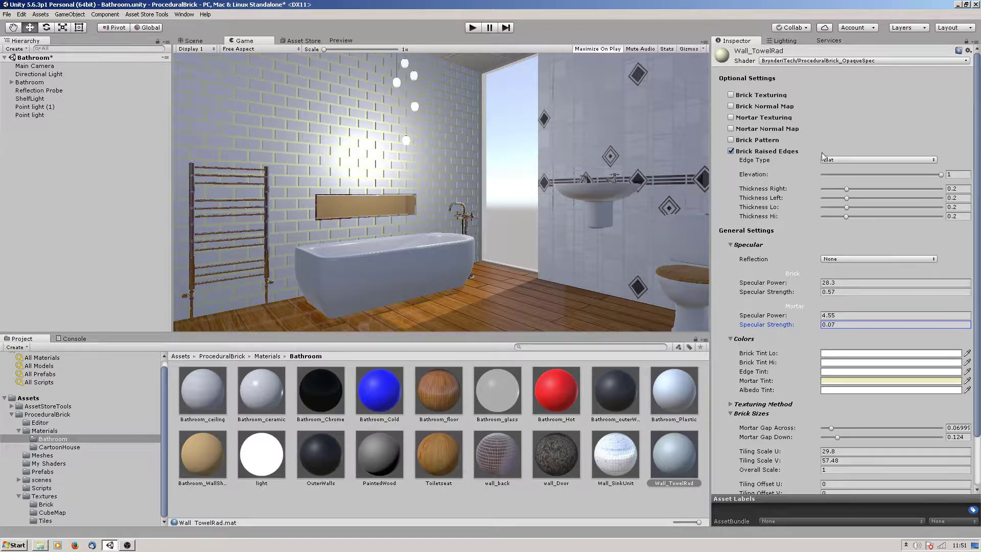
Step: Enable Brick Texturing and assign the red-and-black brick atlas texture to the wall
click(731, 96)
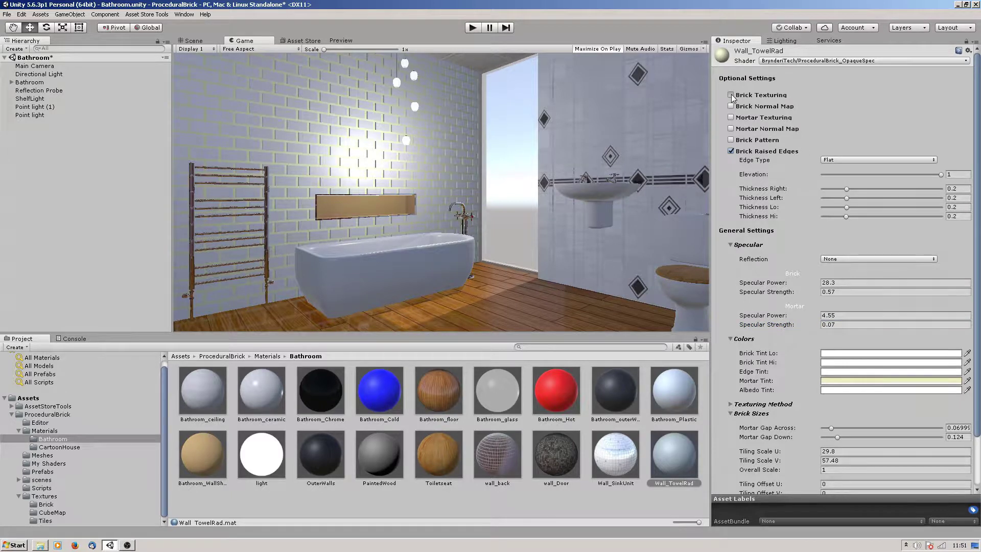
click(751, 105)
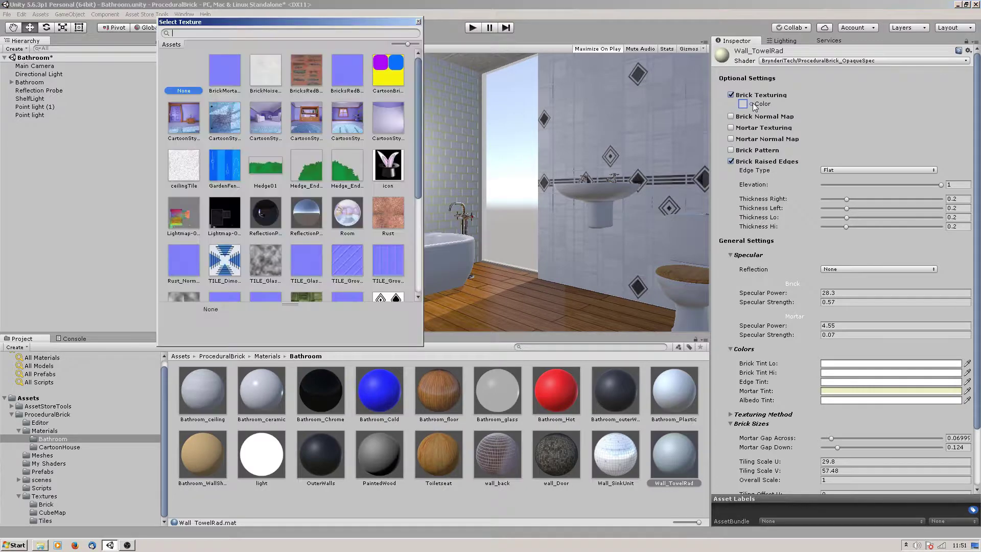
double_click(306, 71)
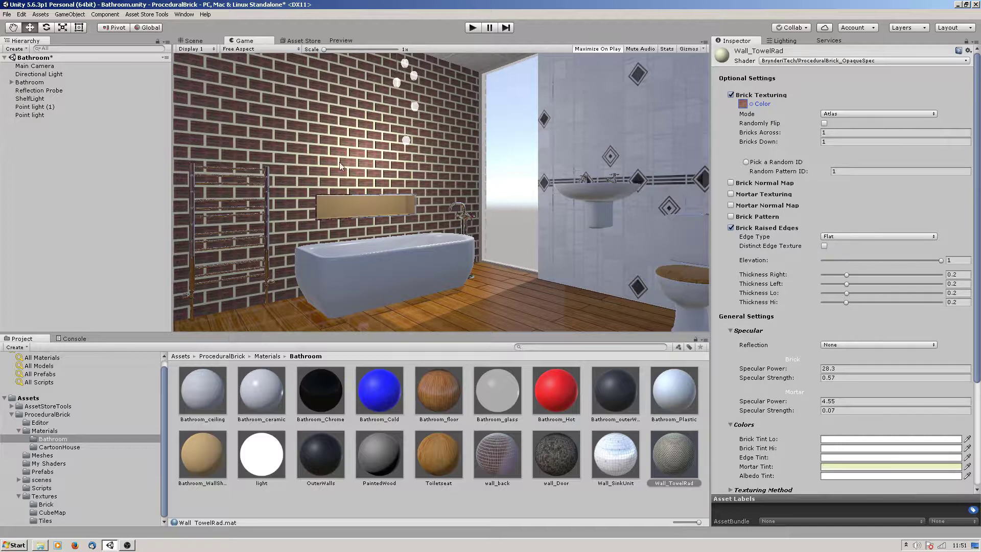
Step: Preview the 256x256 BricksRedBlackAtlas_2x8_Albedo texture, then return to the Scene view
click(45, 504)
click(308, 394)
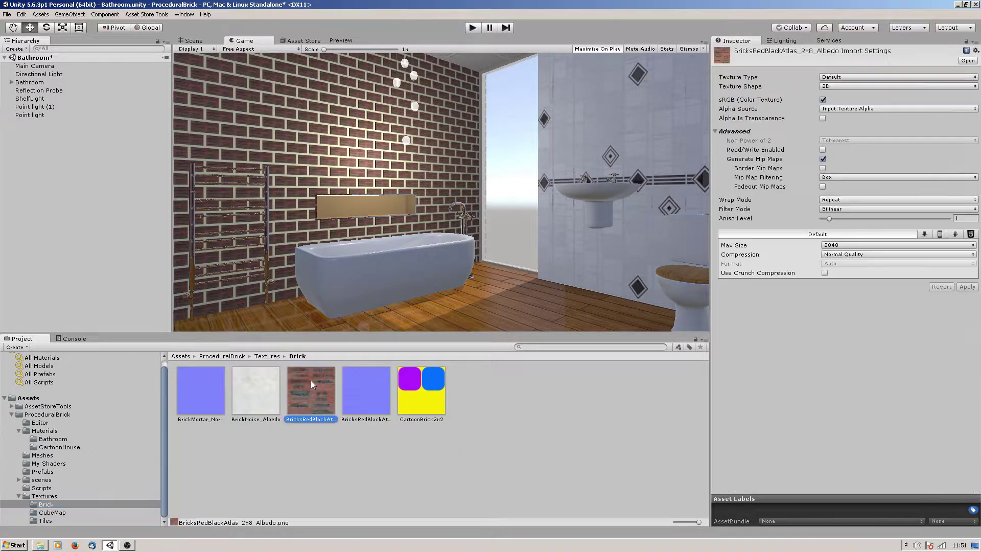
click(340, 40)
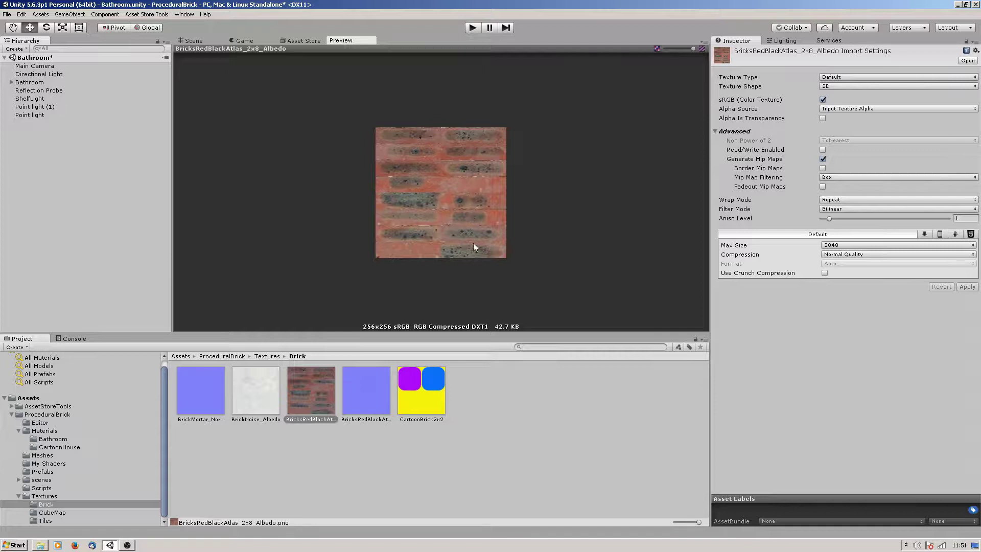
click(190, 42)
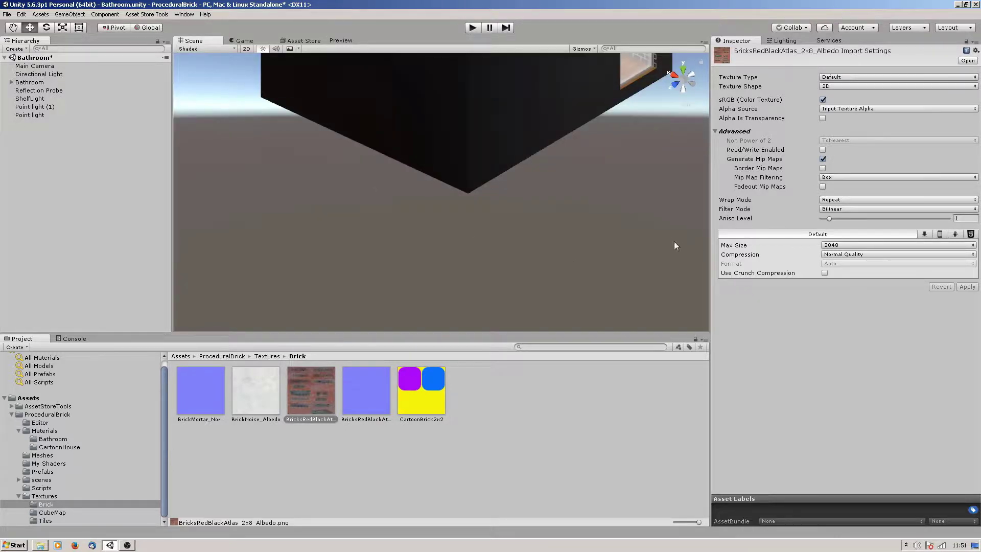
click(47, 440)
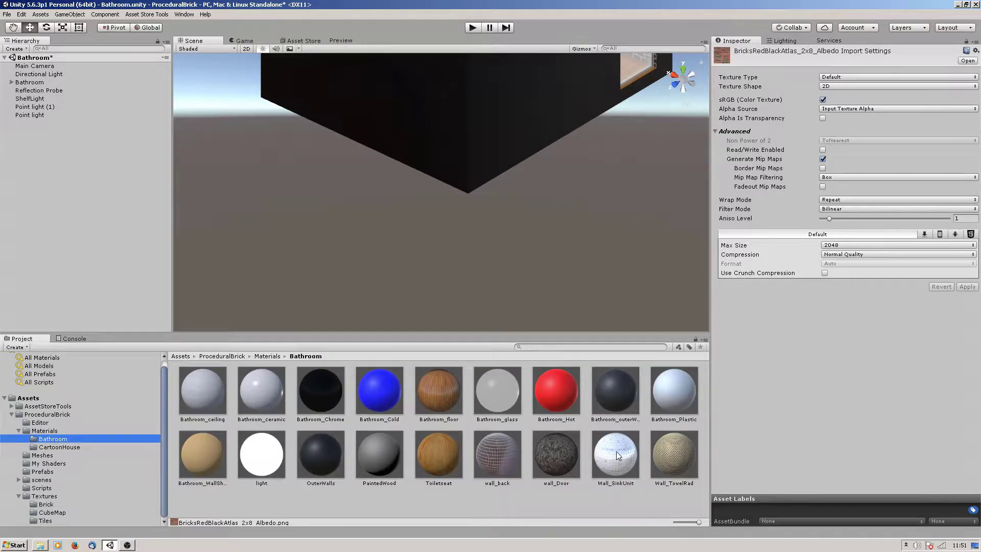
Step: Set Wall_TowelRad's atlas to 2 bricks across by 8 down with Randomly Flip ticked
click(673, 457)
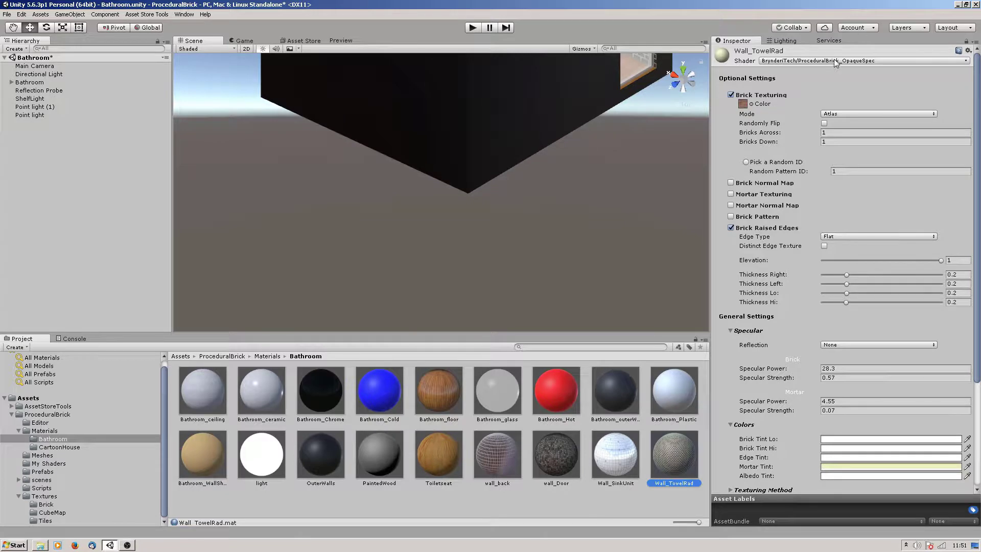
click(835, 132)
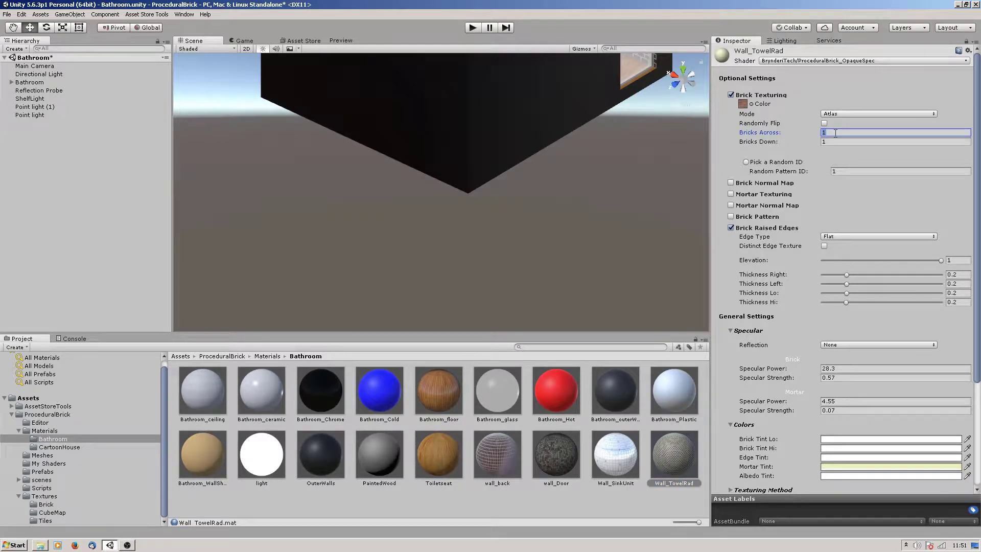
text(2)
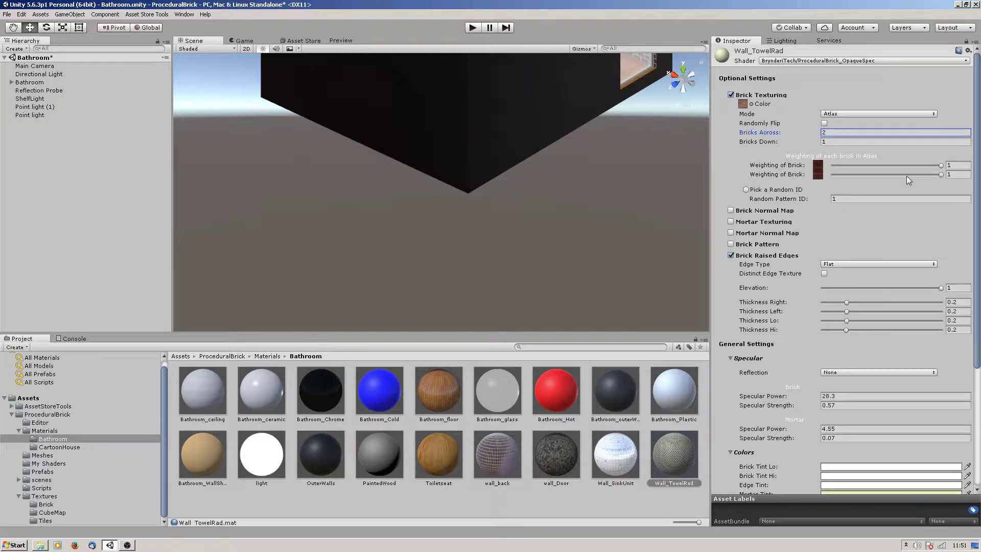
click(835, 142)
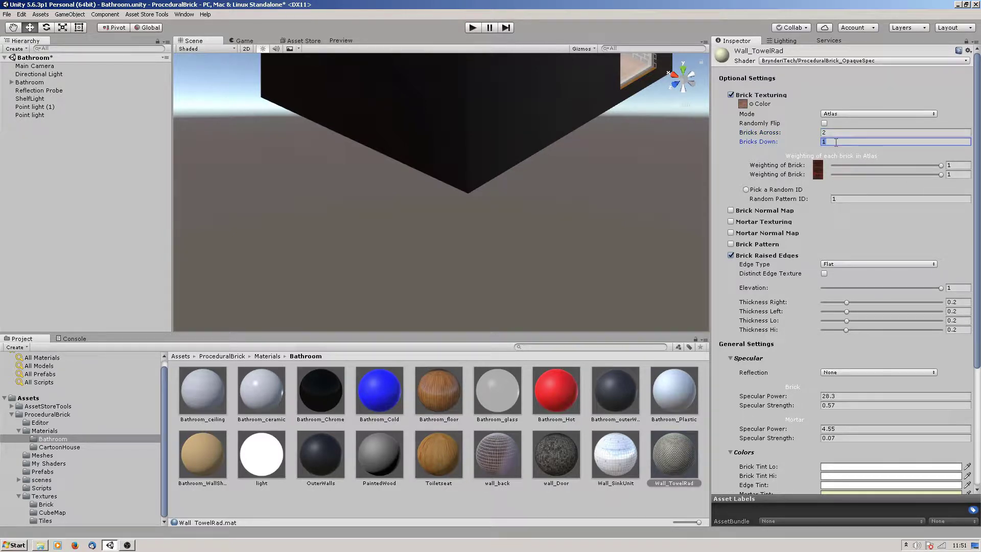
text(8)
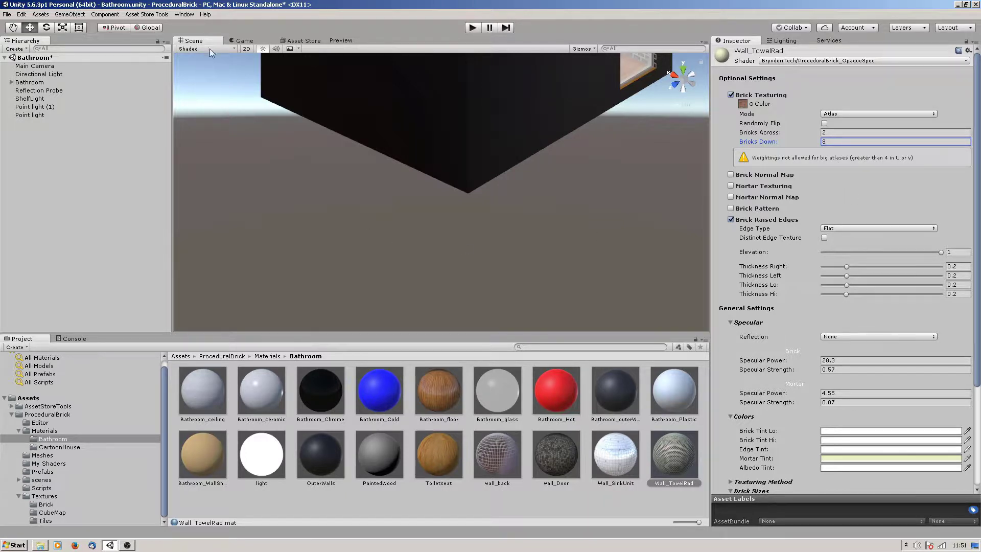
click(243, 41)
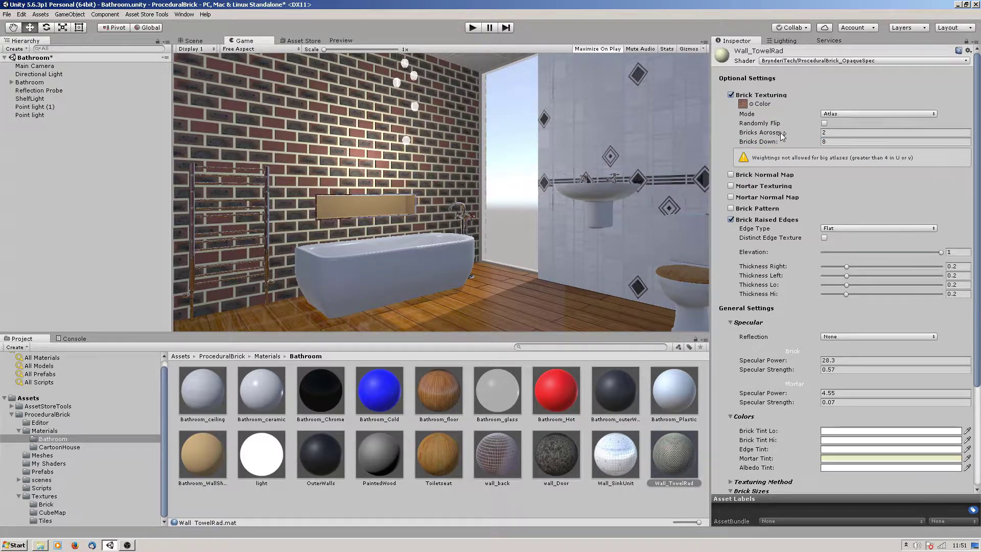
click(824, 124)
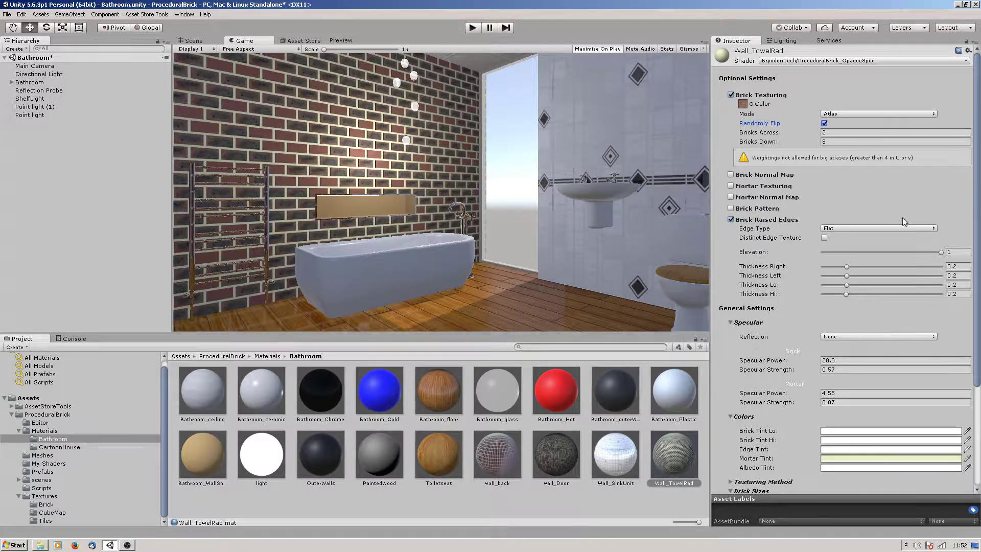
click(731, 175)
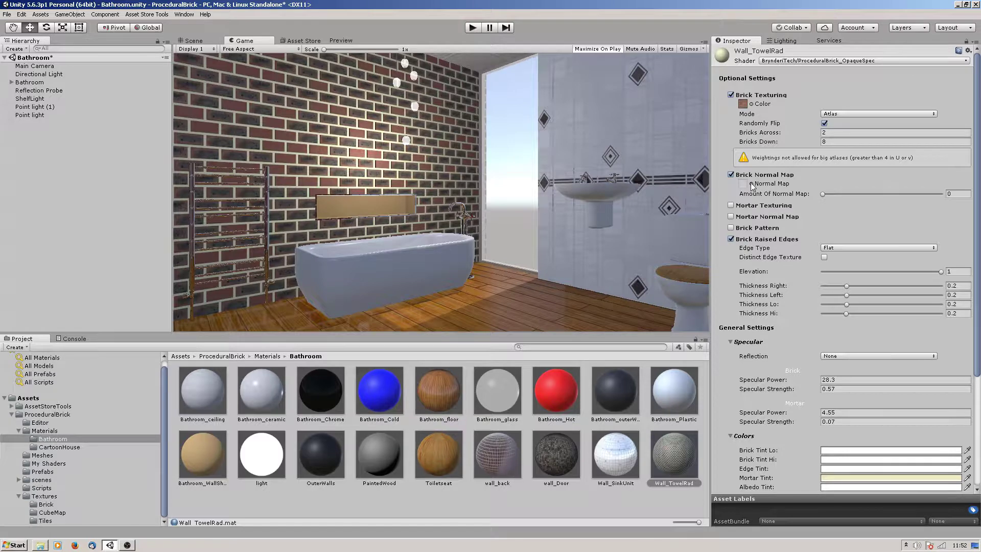
Step: Assign the BricksRedBlackAtlas normal map at amount 1 and enable Mortar Texturing
click(751, 184)
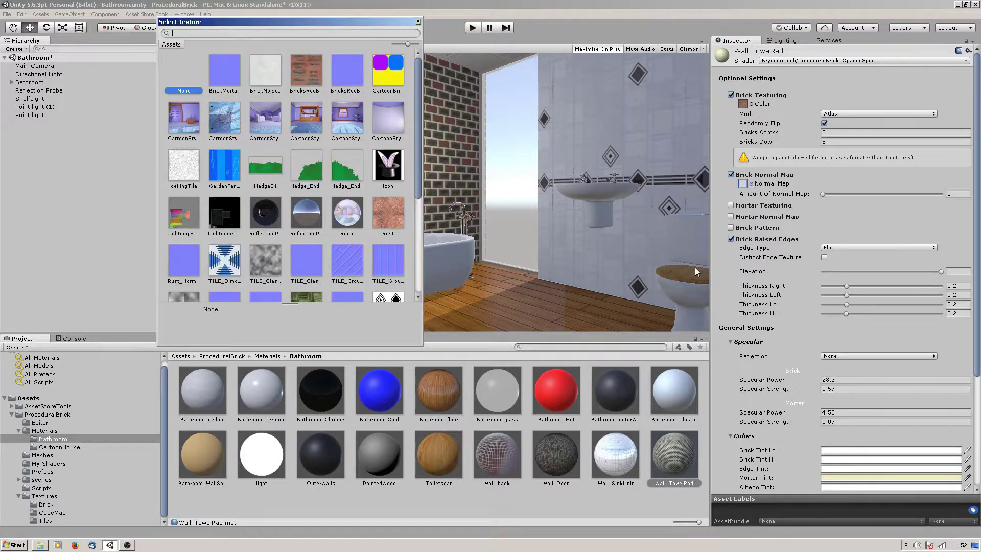
double_click(347, 72)
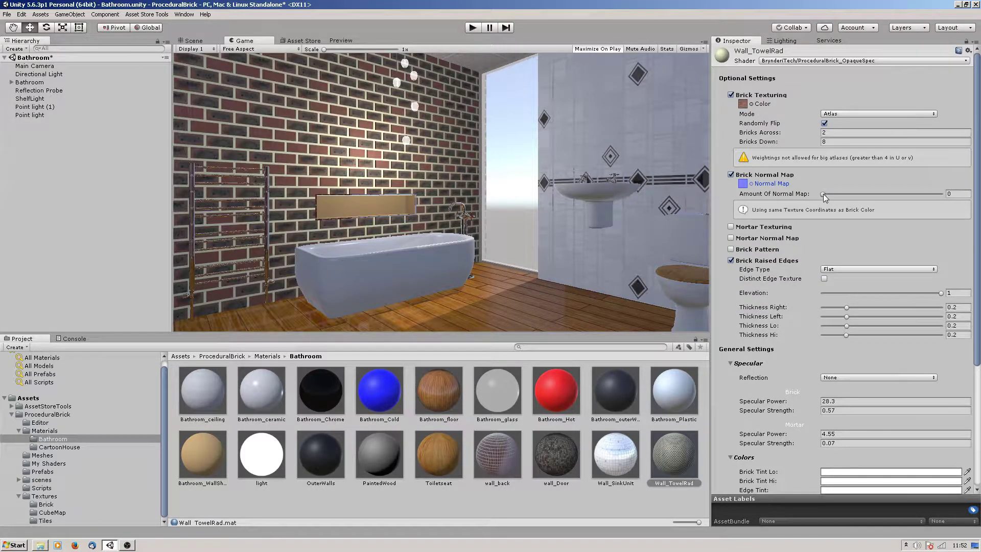
click(823, 195)
drag(827, 198, 951, 198)
click(731, 227)
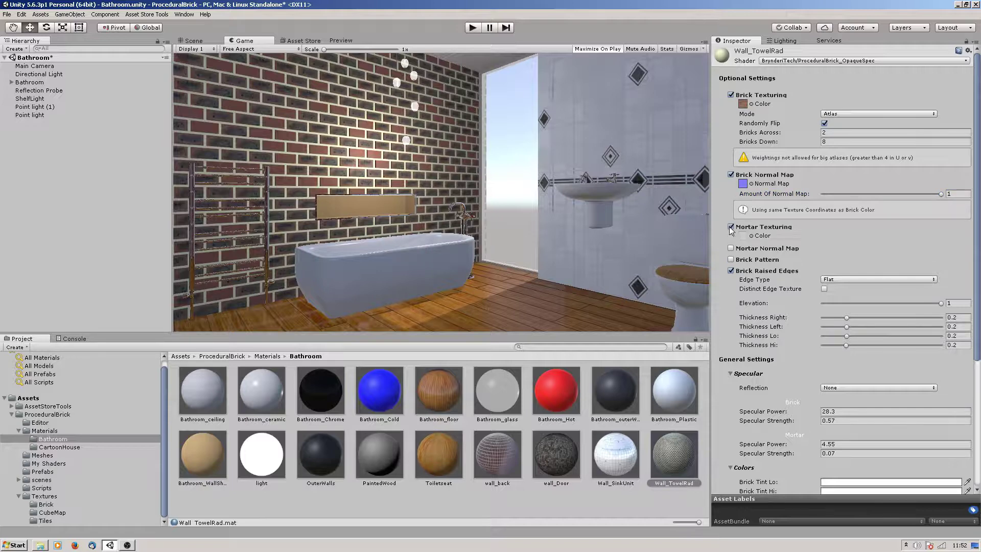
click(752, 236)
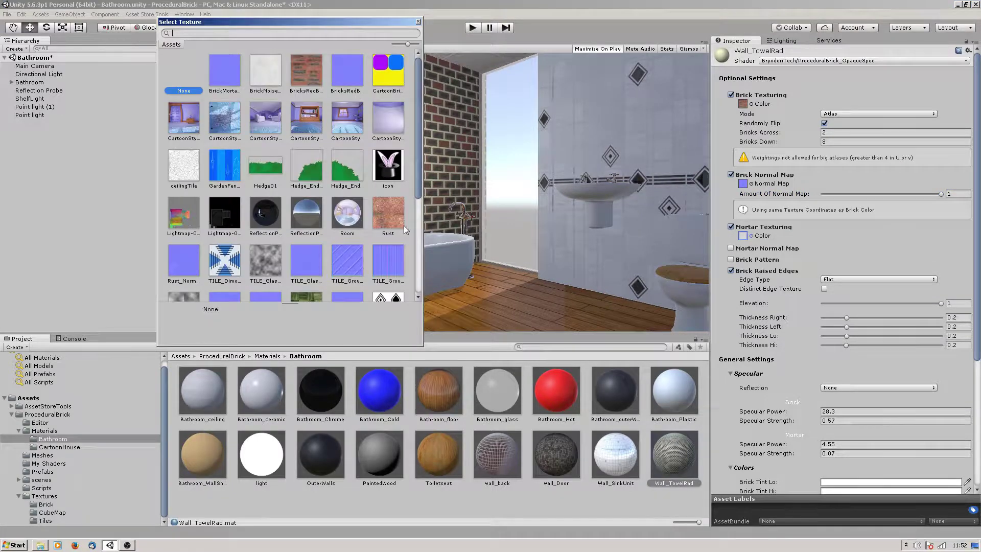
Step: Texture the mortar with BrickNoise at a scale of 20 by 20
double_click(265, 76)
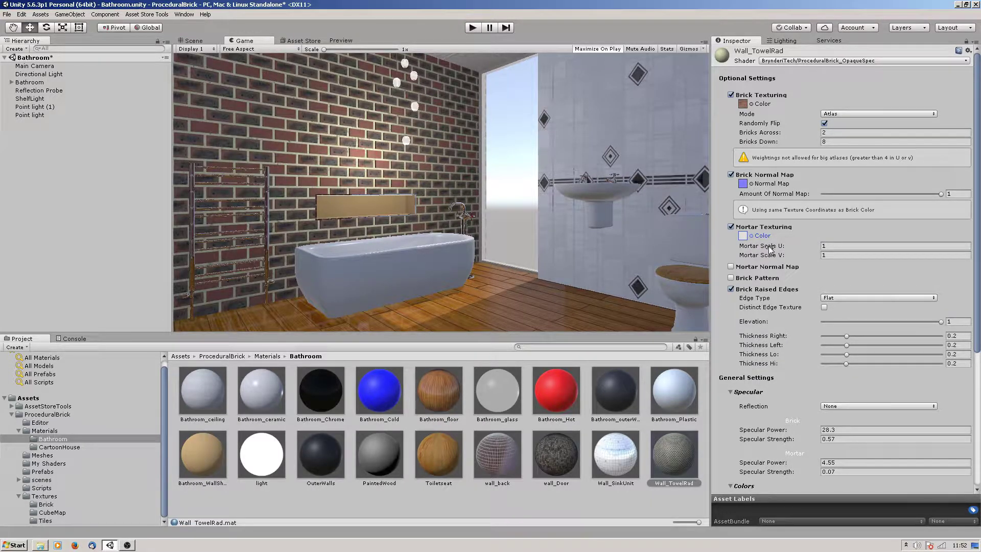
drag(767, 247, 804, 248)
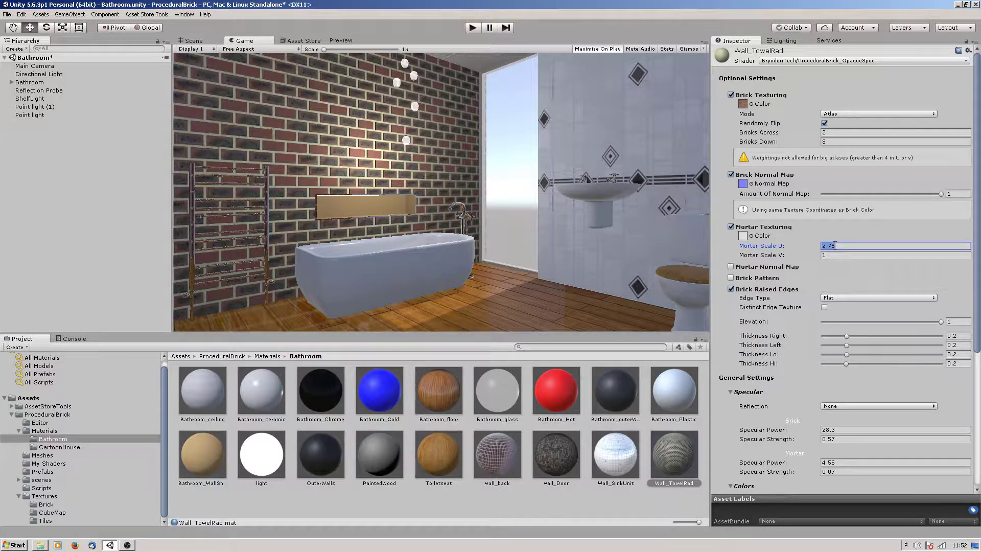
text(20)
click(830, 254)
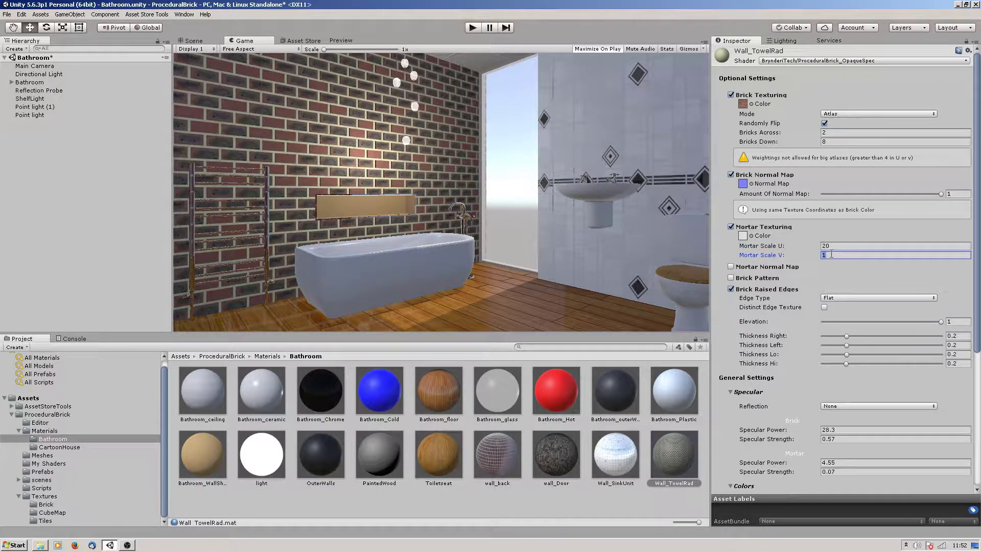
text(20)
Step: Enable a BrickMortar normal map on the mortar at amount 0.716
click(730, 267)
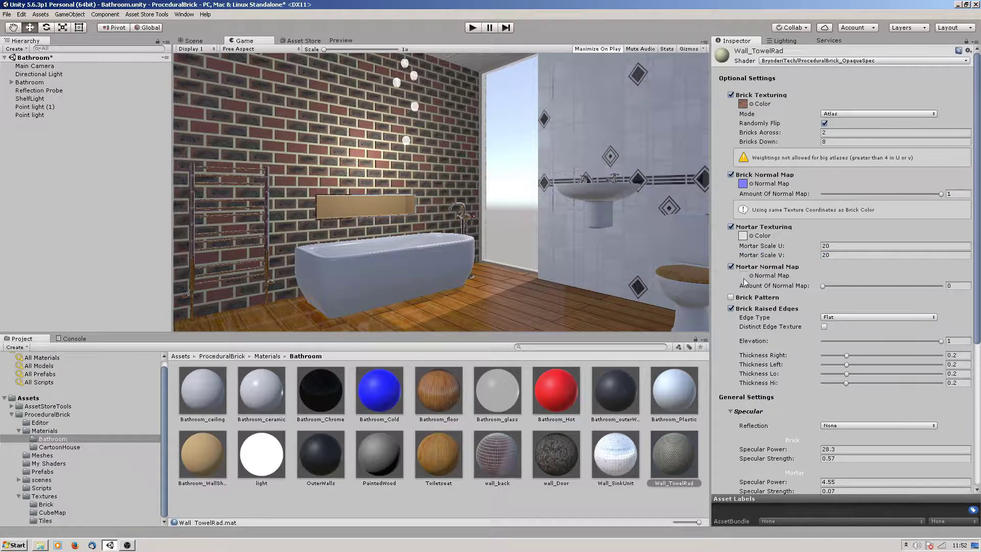
click(751, 276)
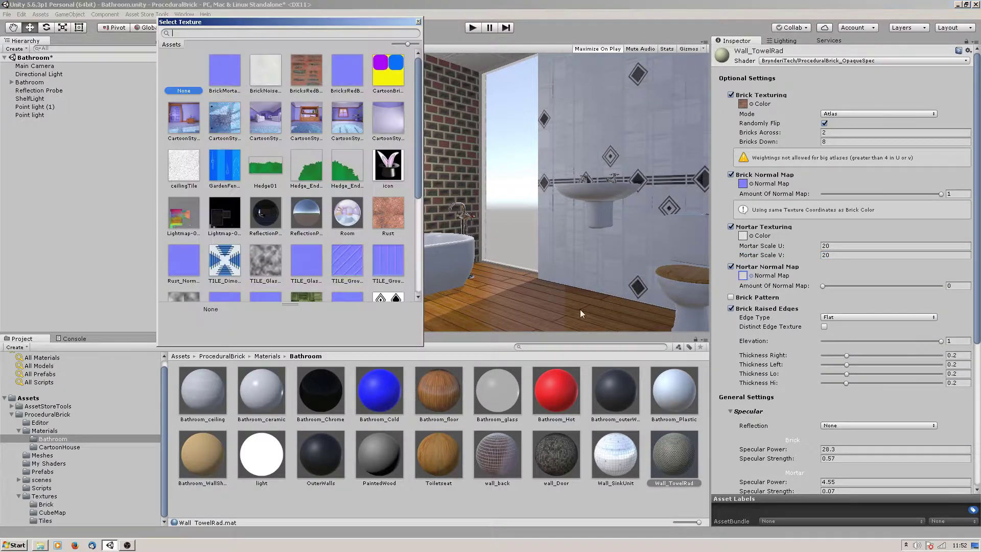
double_click(222, 73)
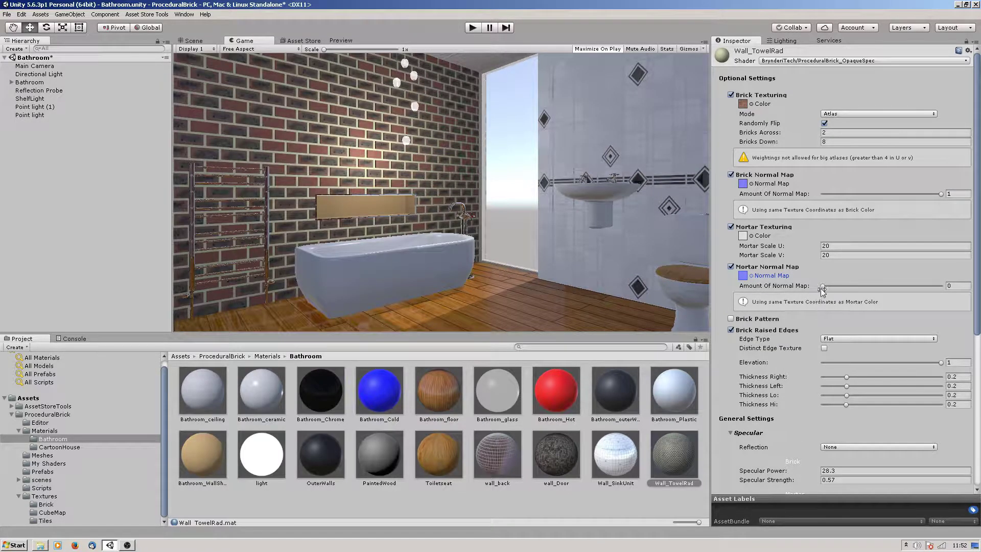
drag(822, 288, 907, 287)
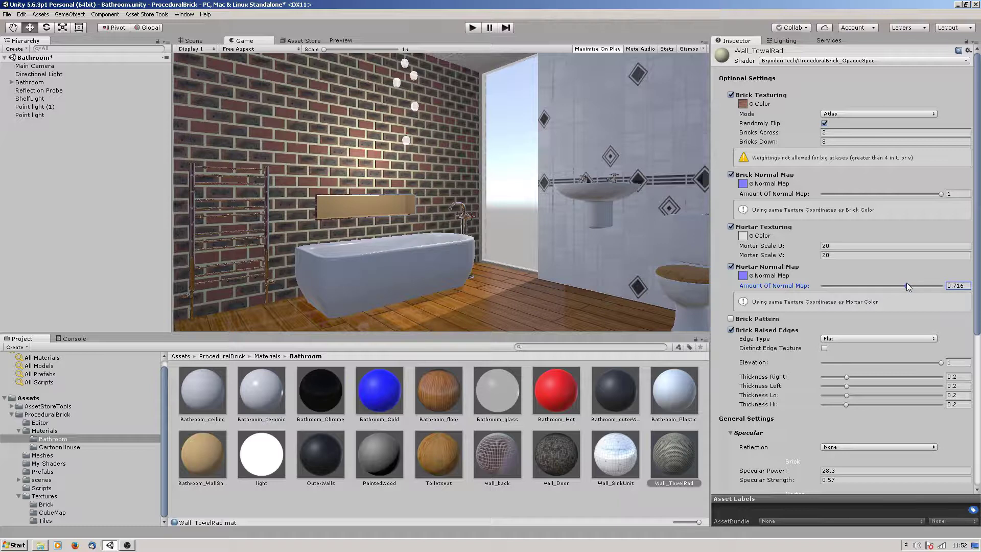
scroll(772, 207, down, 3)
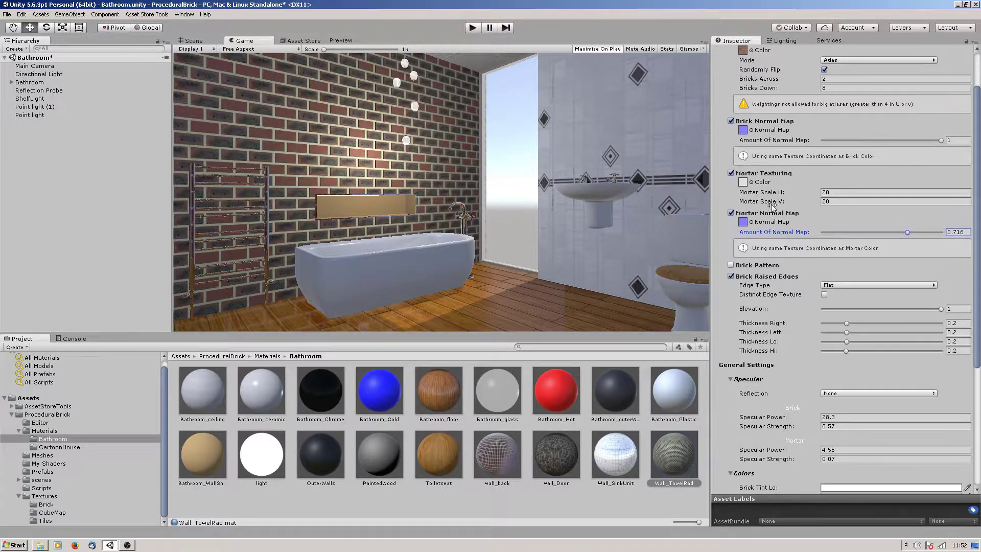
scroll(771, 208, down, 2)
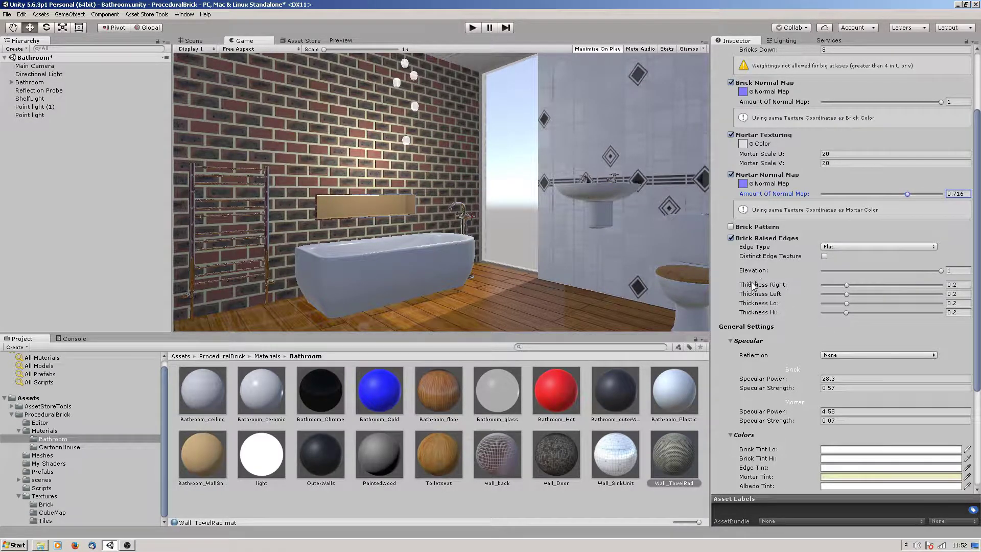
scroll(754, 279, down, 2)
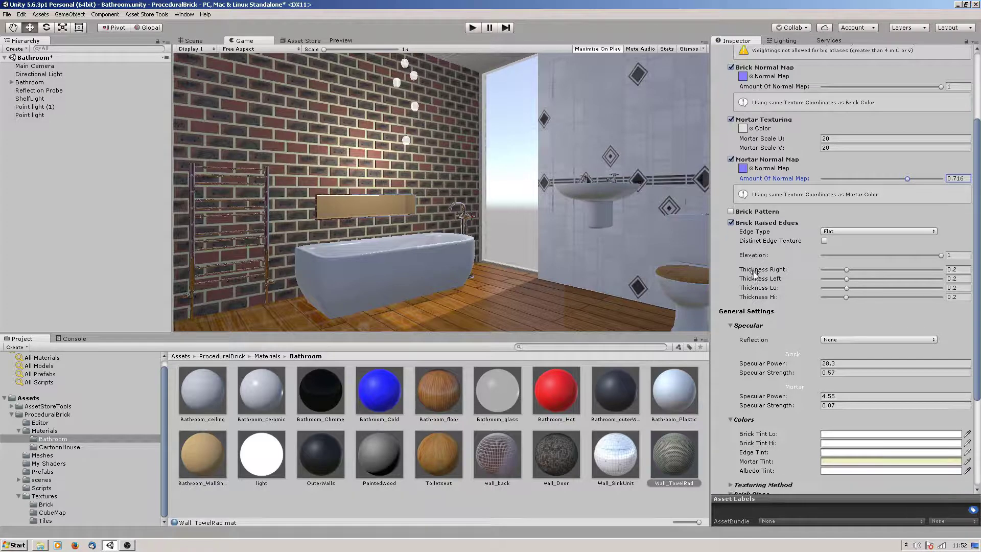
scroll(773, 245, down, 5)
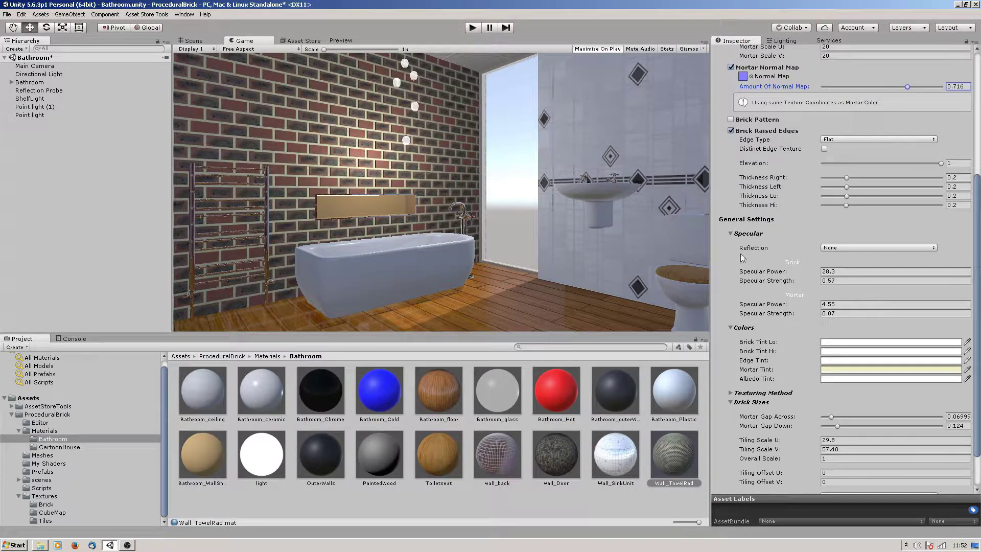
scroll(761, 253, down, 2)
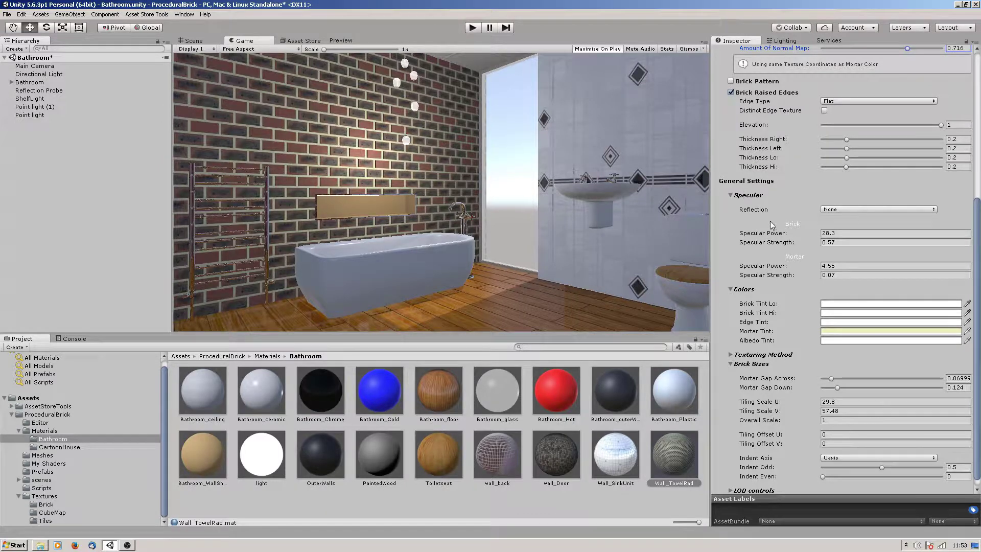
click(836, 211)
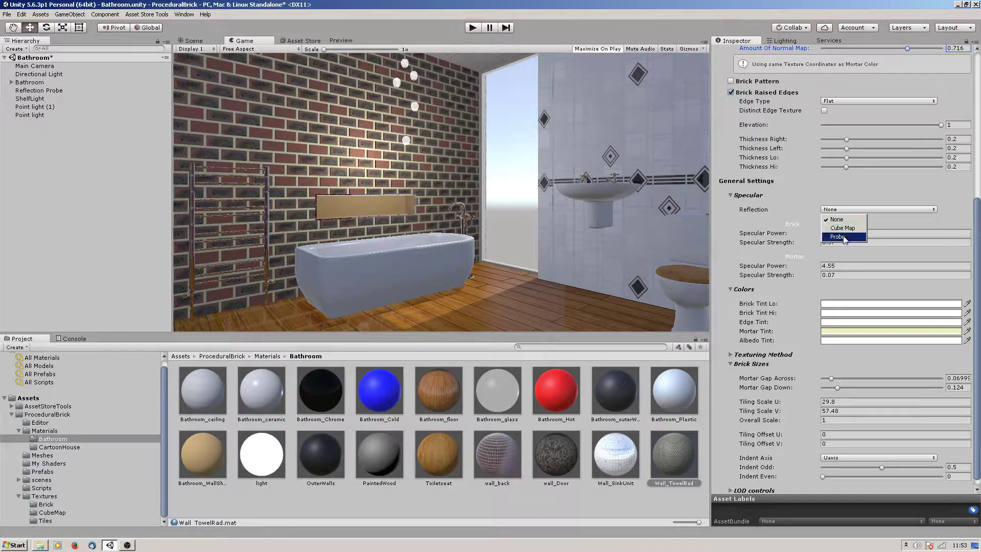
click(825, 196)
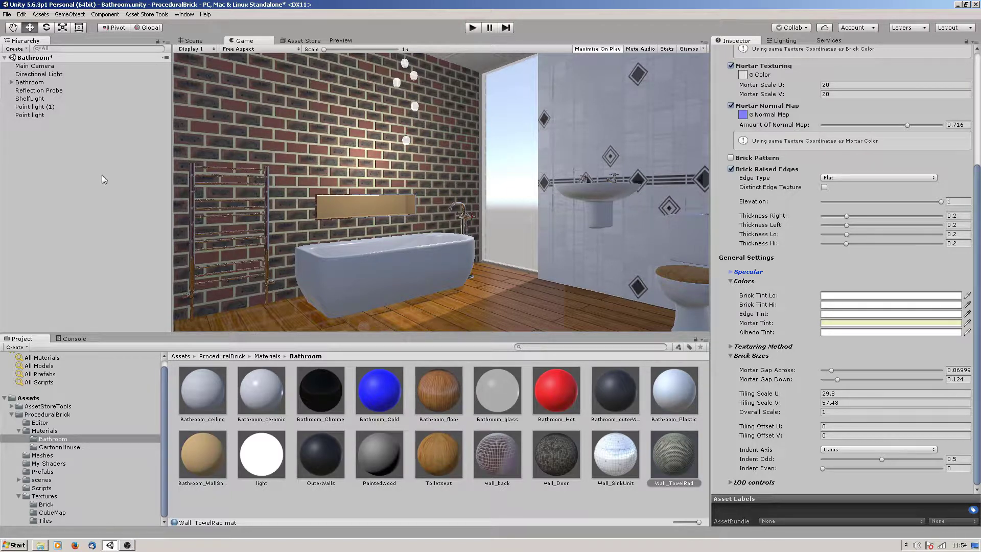
click(33, 66)
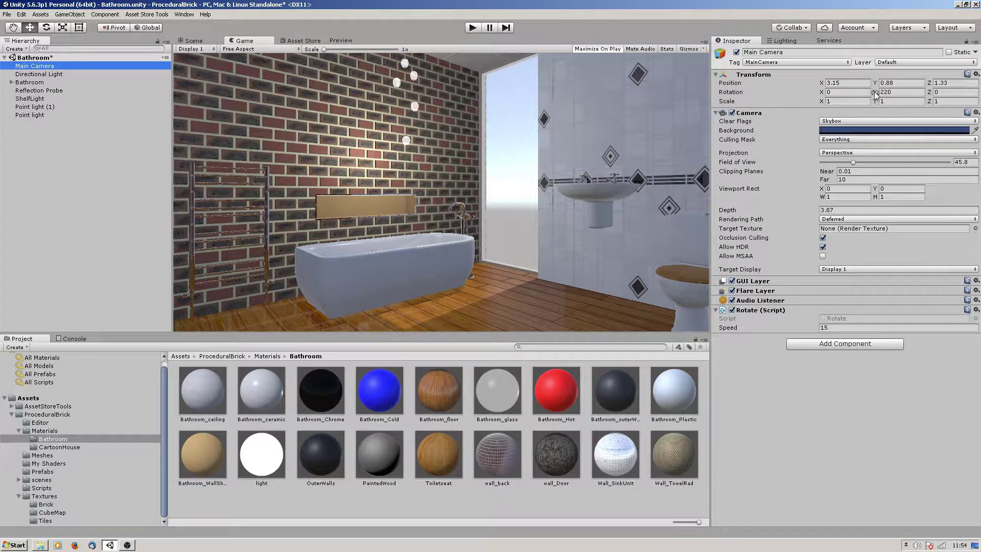
Step: Turn the Main Camera to Y rotation 266.22 facing the sink wall and select Wall_SinkUnit
drag(877, 95, 688, 104)
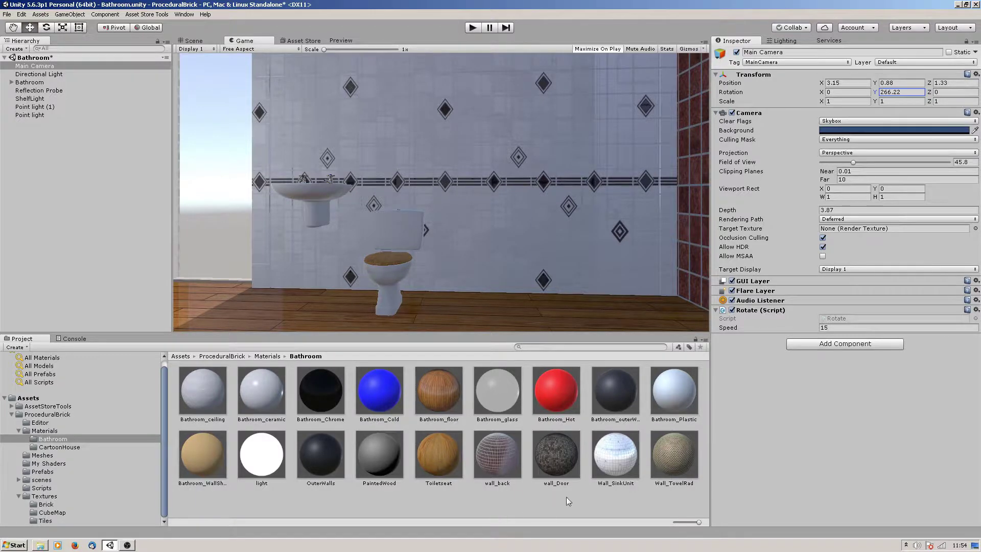
click(617, 458)
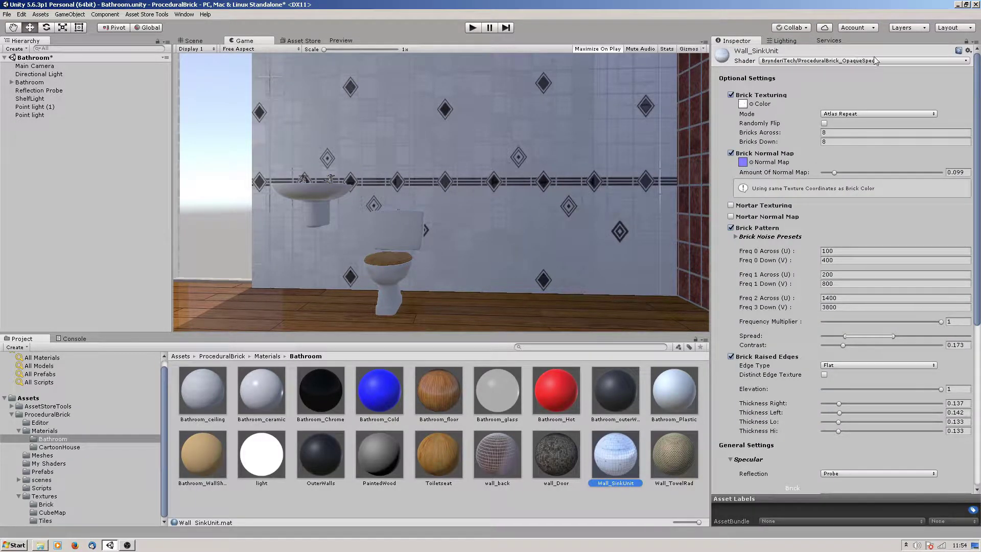
Step: Reset the Wall_SinkUnit material to its default settings
click(968, 51)
click(954, 62)
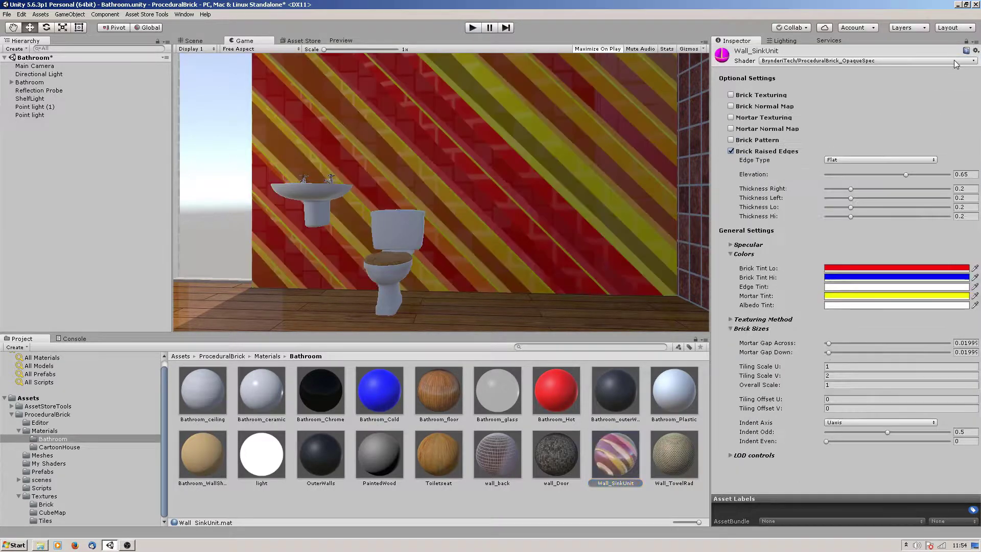
click(612, 518)
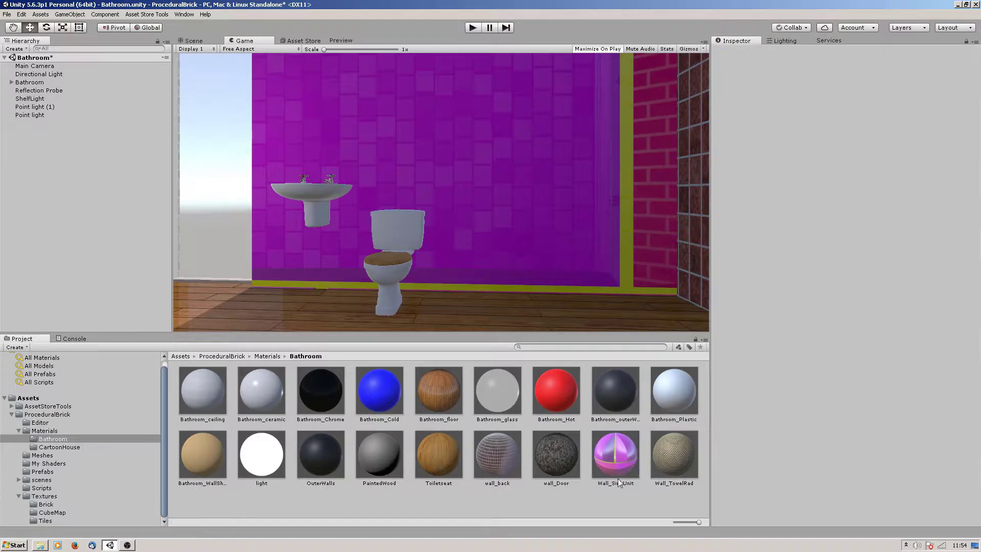
click(613, 456)
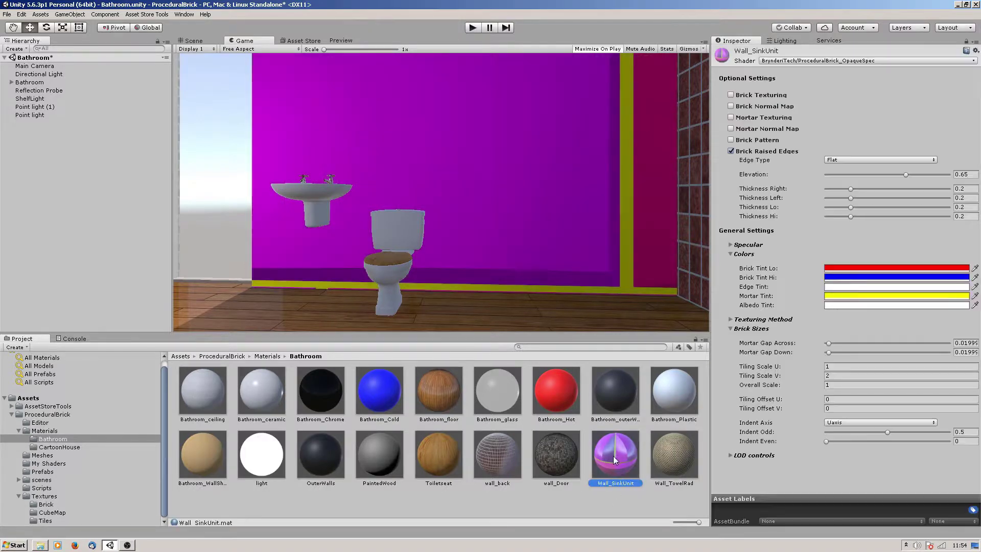
Step: Make Brick Tint Lo and Hi white and switch on Brick Texturing
click(842, 268)
drag(43, 202, 28, 162)
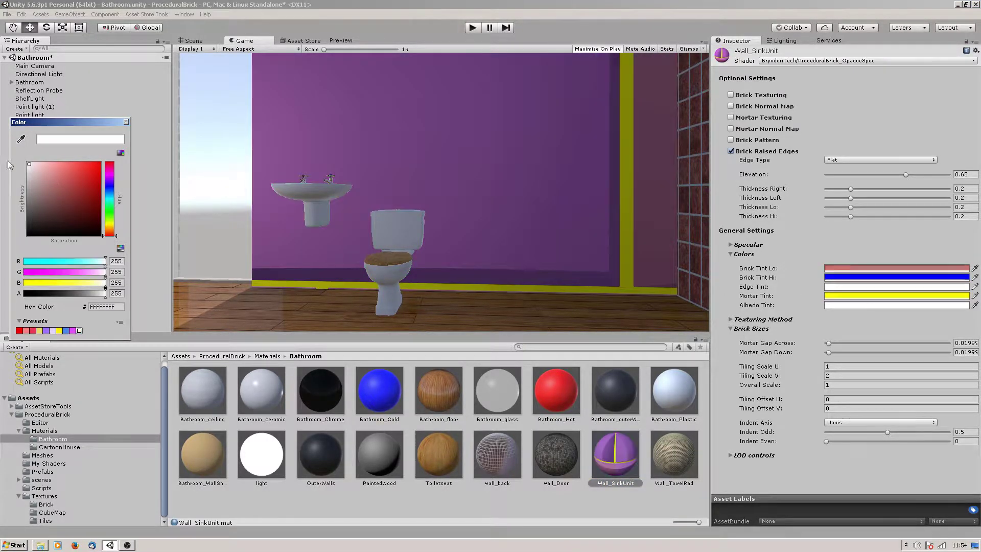
click(841, 277)
drag(88, 197, 29, 164)
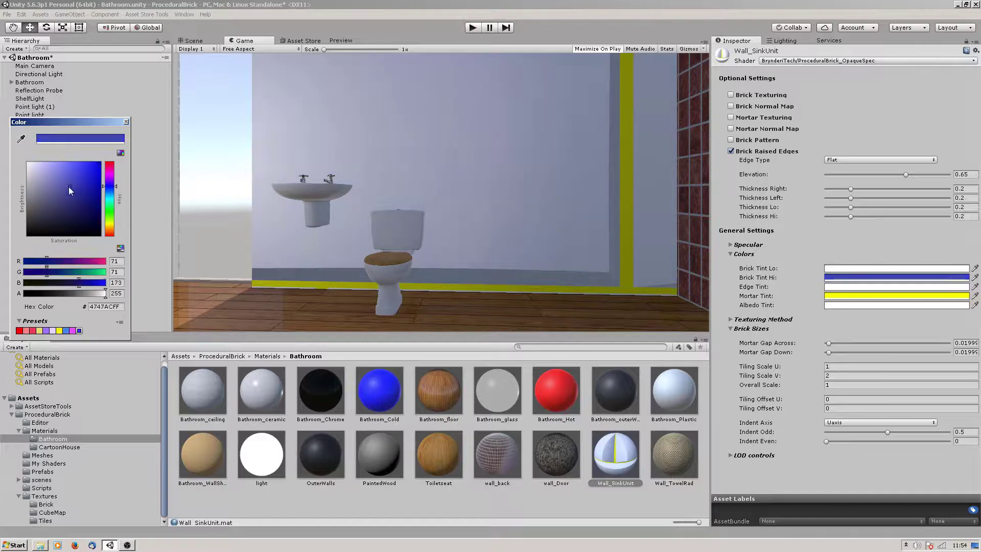
click(126, 123)
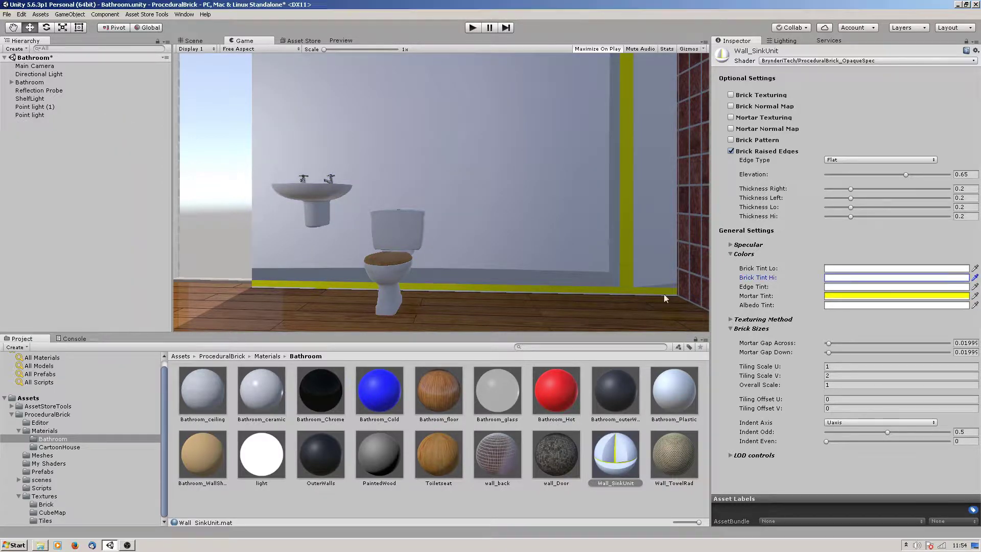
click(731, 95)
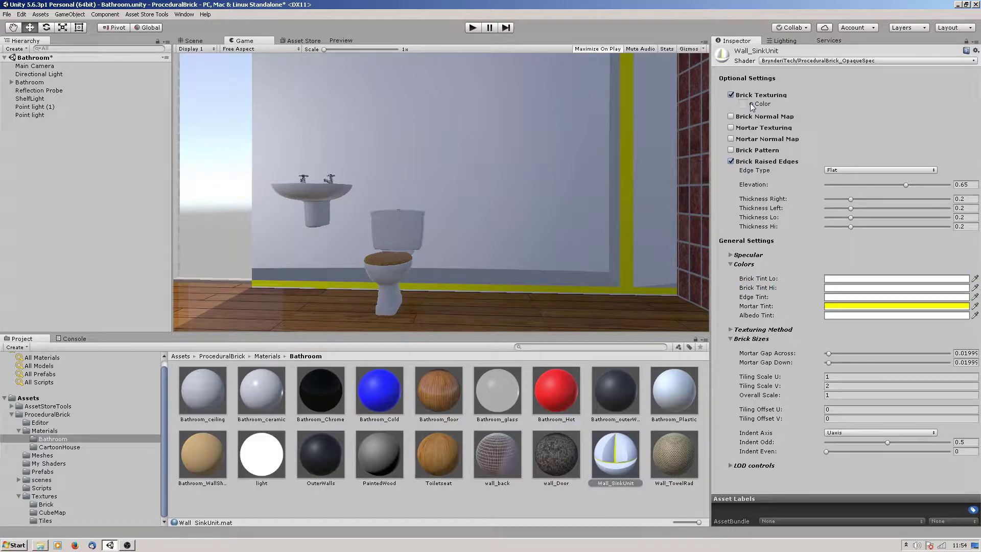
Step: Assign the diamond TileRepeat texture as brick colour, read as 8 across by 8 down
click(751, 104)
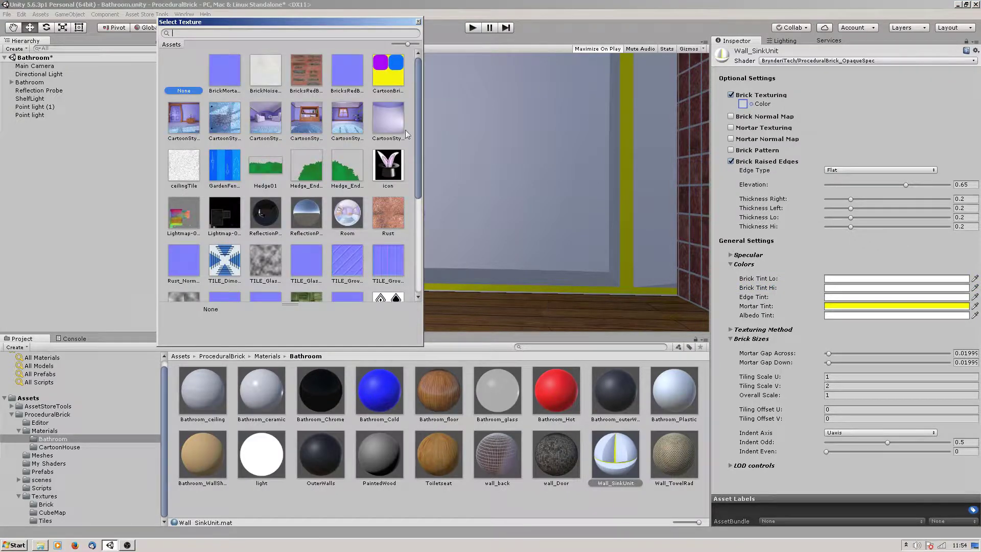
drag(420, 140, 422, 232)
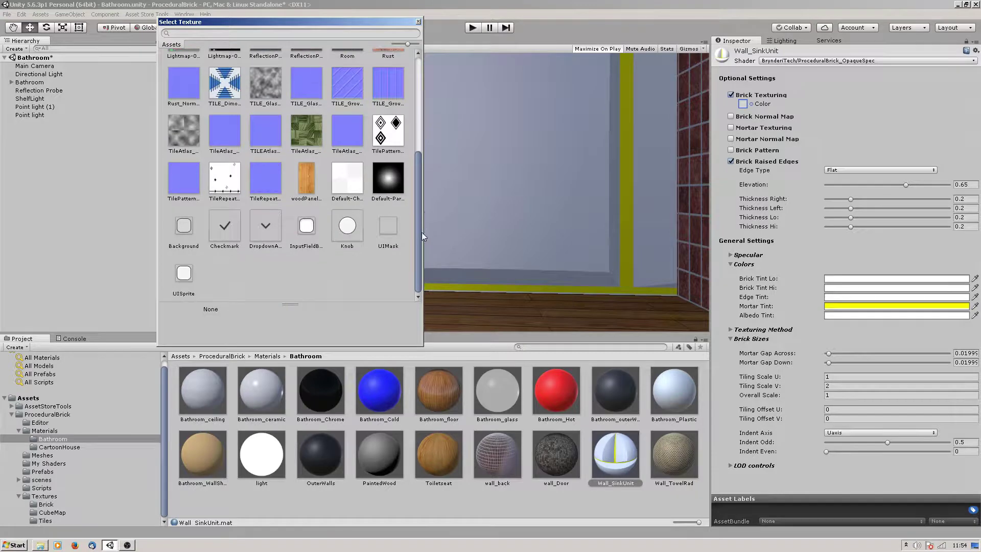
click(225, 185)
double_click(226, 185)
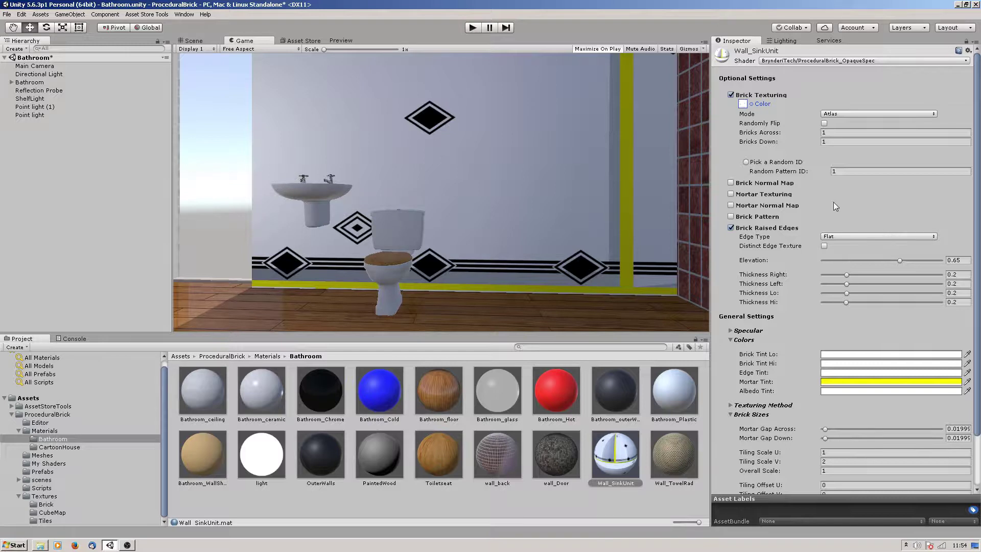
click(840, 131)
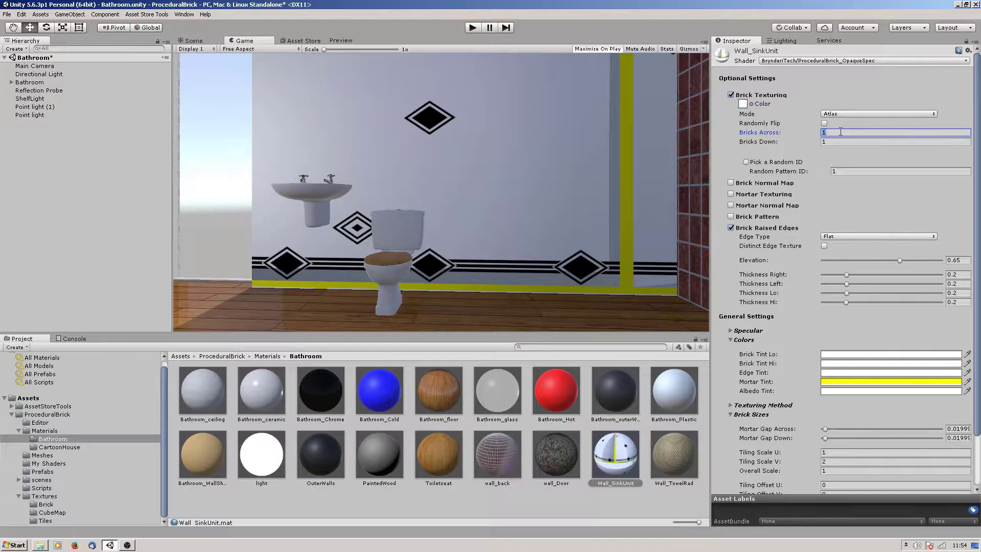
text(8)
key(Tab)
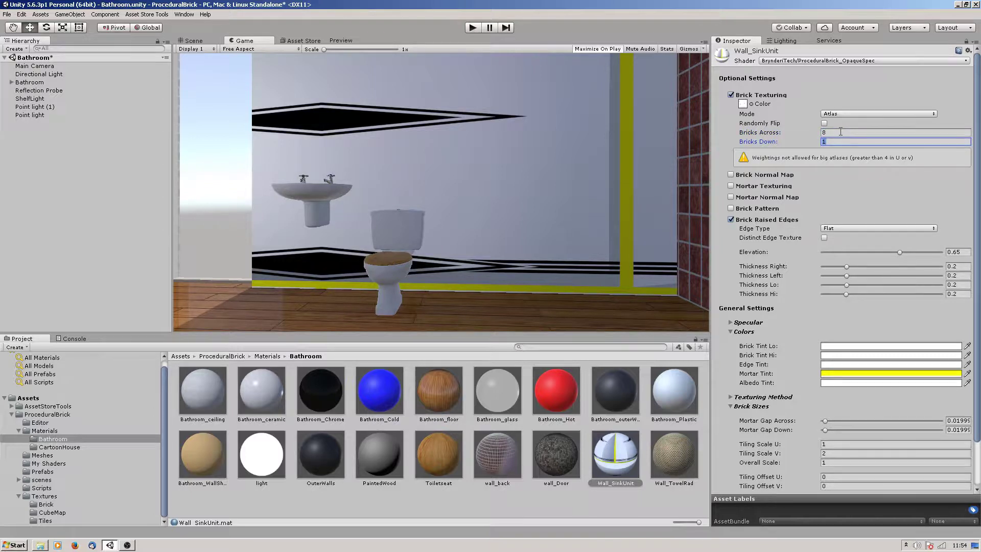
text(8)
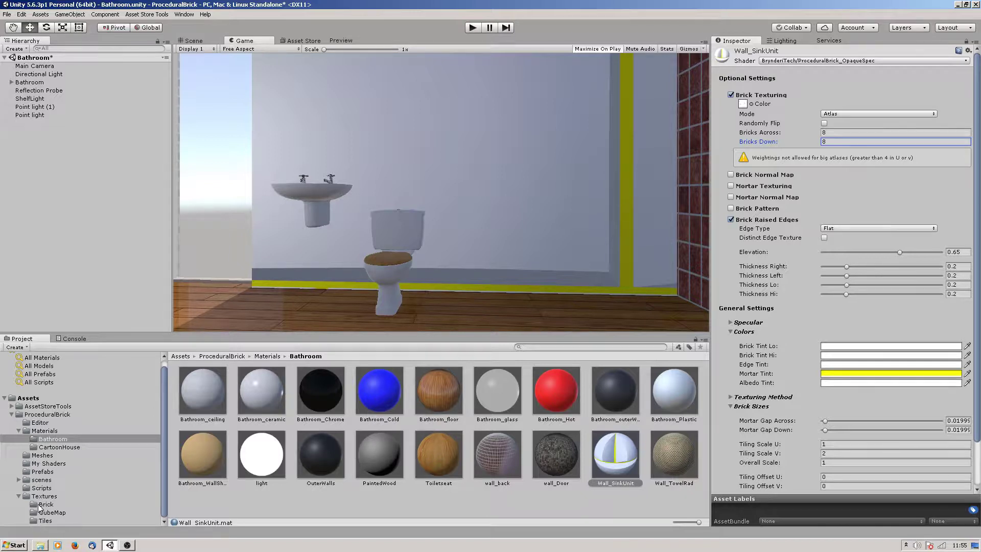
click(40, 521)
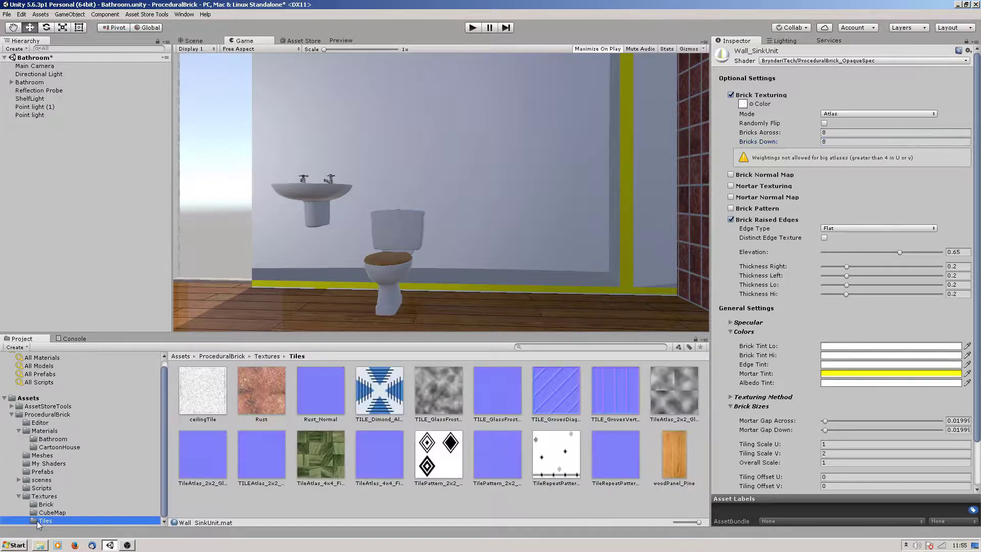
click(551, 472)
click(340, 40)
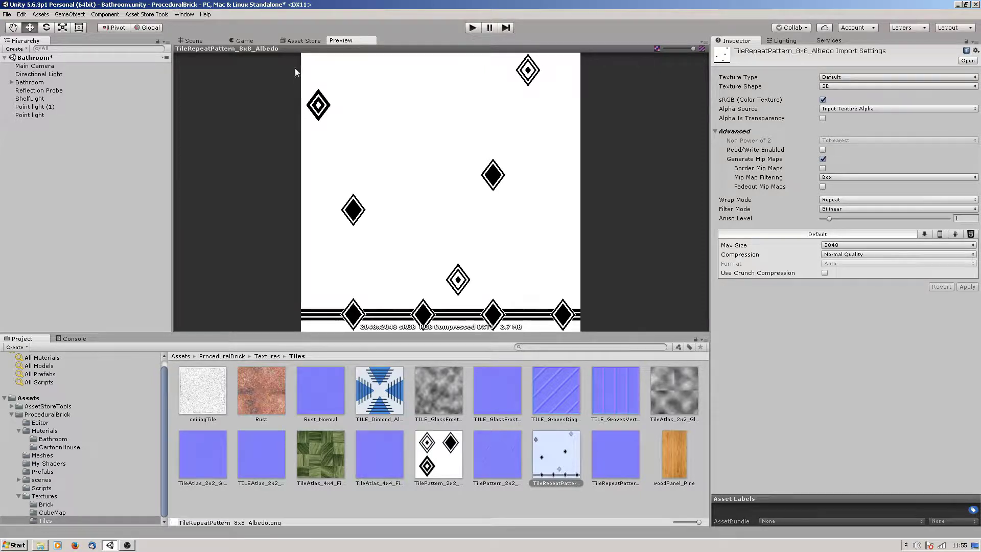
click(193, 41)
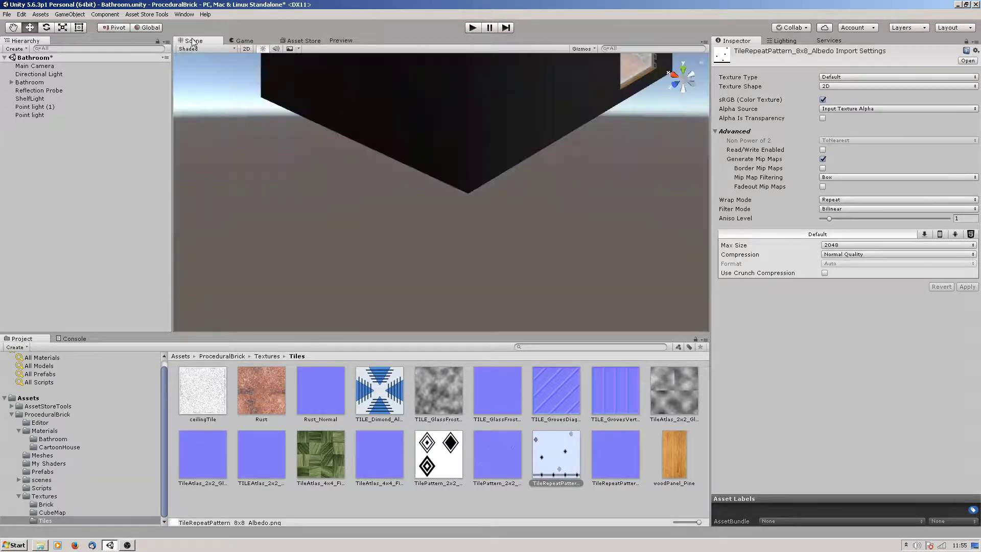
click(243, 41)
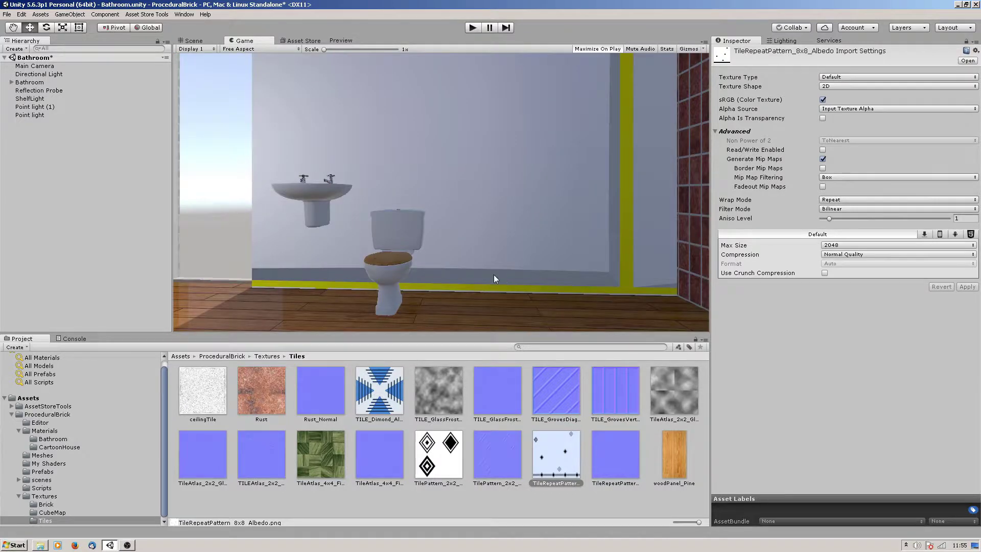
click(48, 440)
click(624, 462)
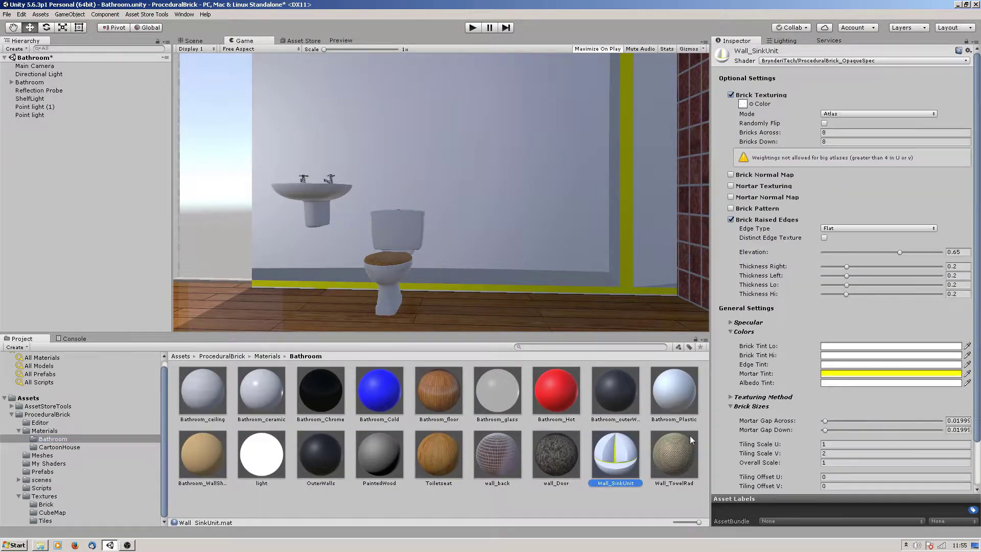
Step: Set the sink wall's Tiling Scale to 16 U by 15 V
click(767, 444)
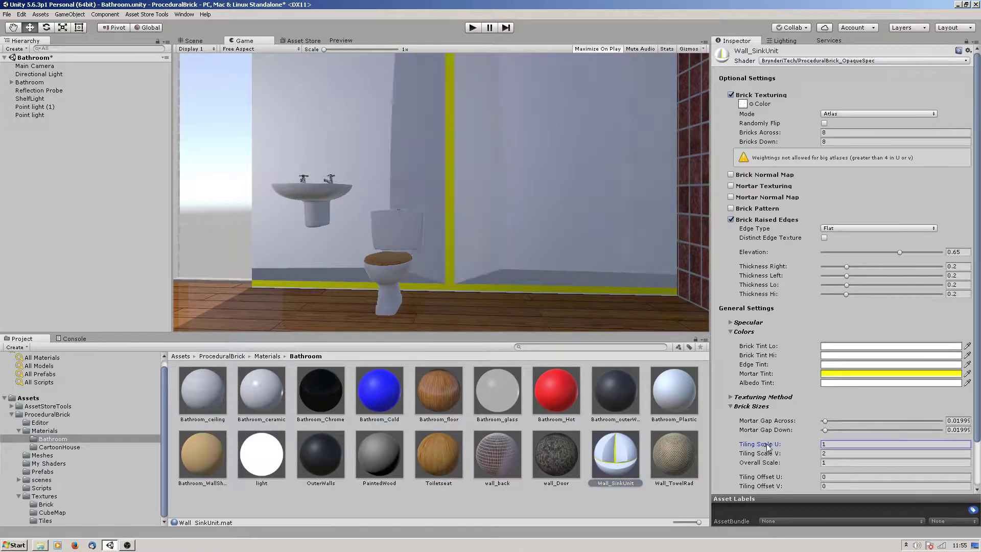
drag(768, 445, 813, 440)
click(839, 444)
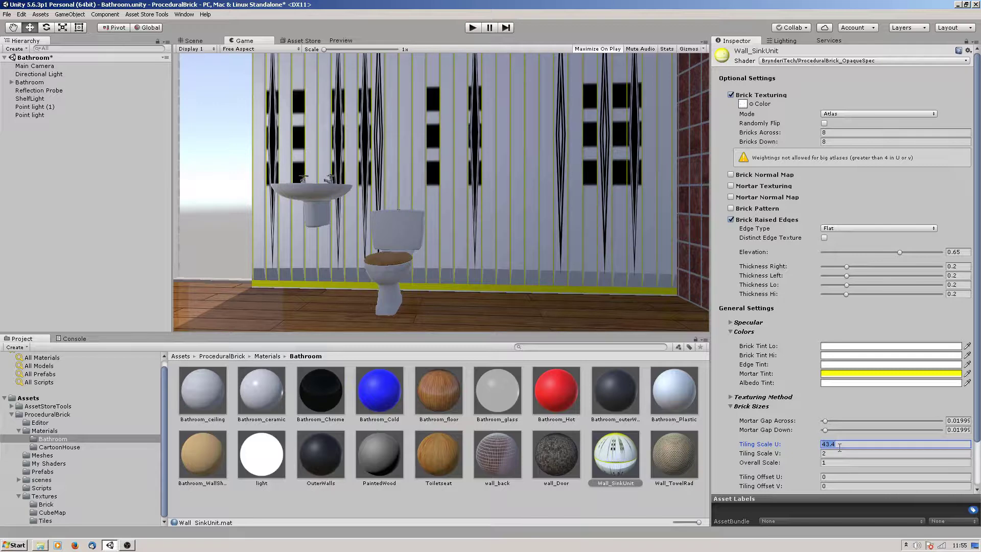
text(16)
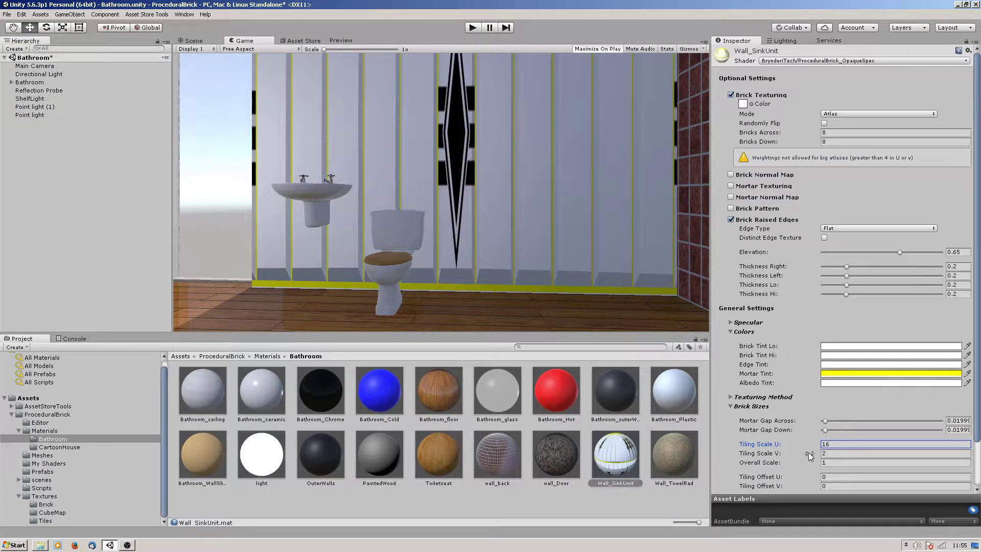
drag(767, 453, 84, 438)
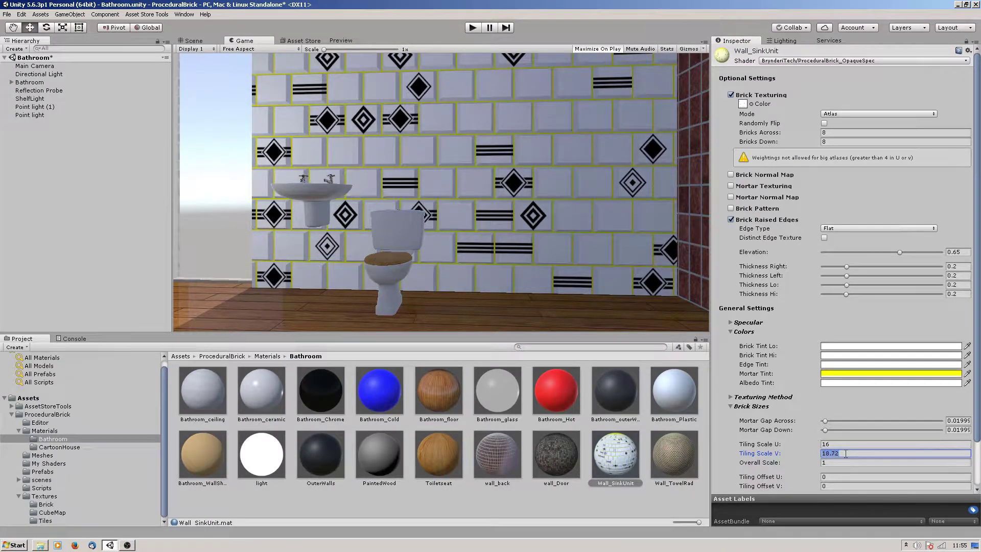
text(1)
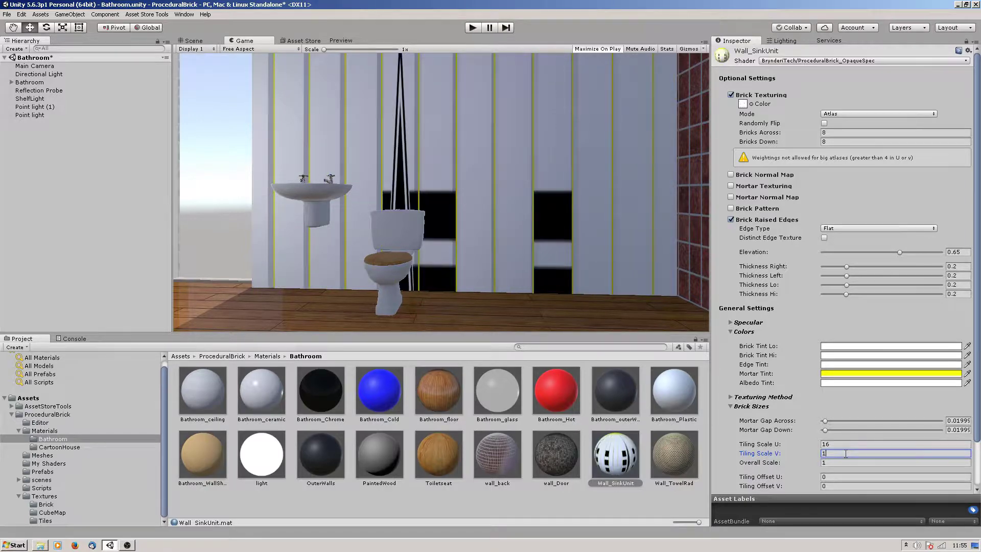
text(5)
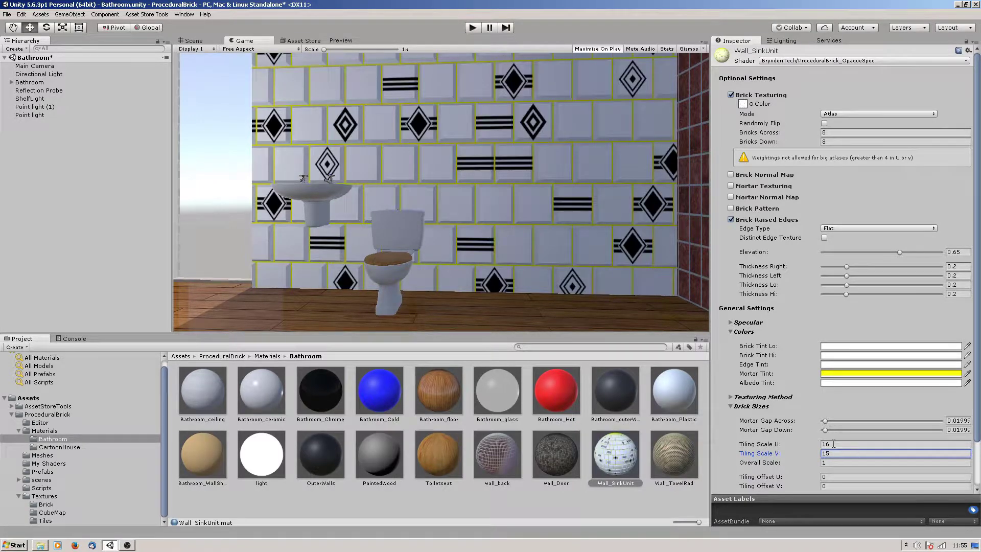
scroll(772, 364, down, 3)
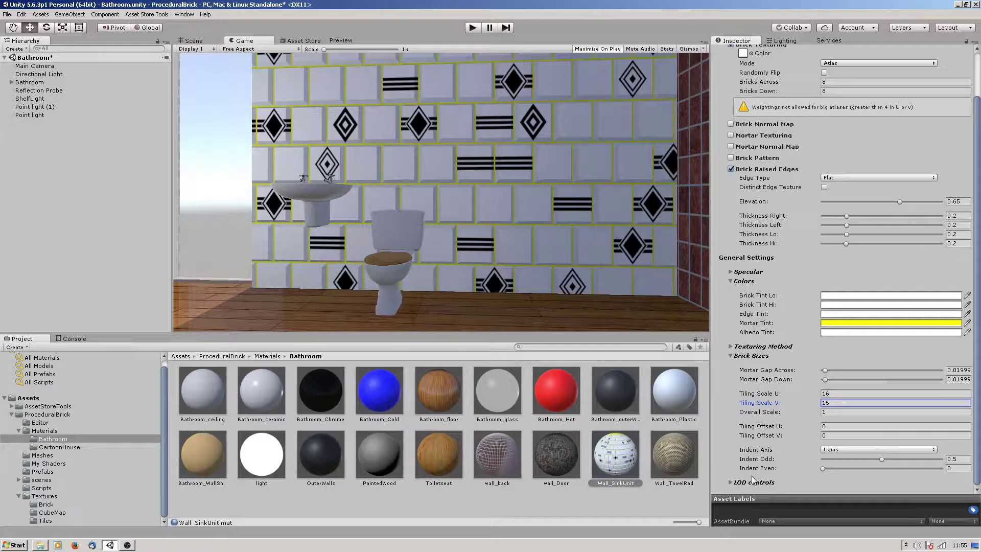
click(835, 449)
Step: Set Indent Axis to None and switch the brick Mode to Atlas Repeat
click(836, 460)
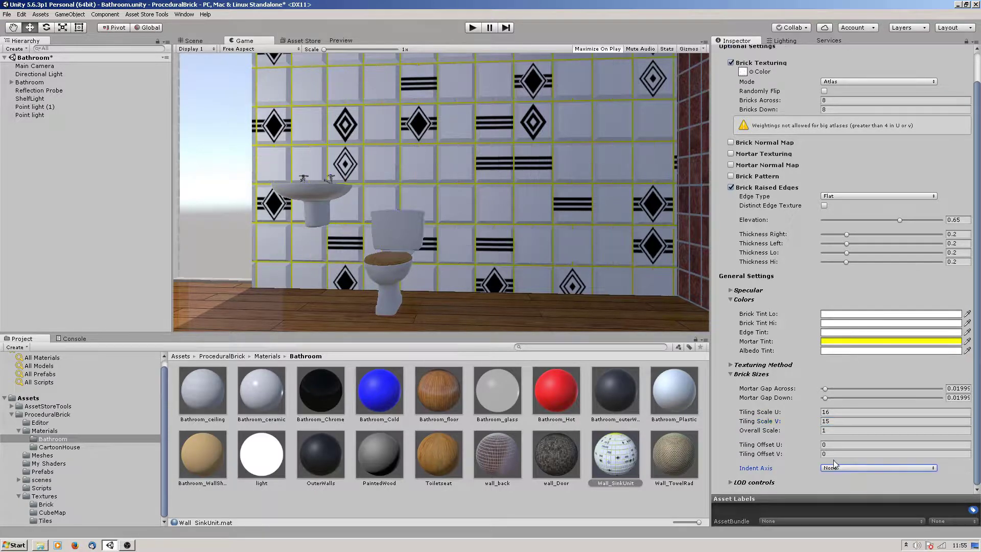
scroll(793, 396, up, 3)
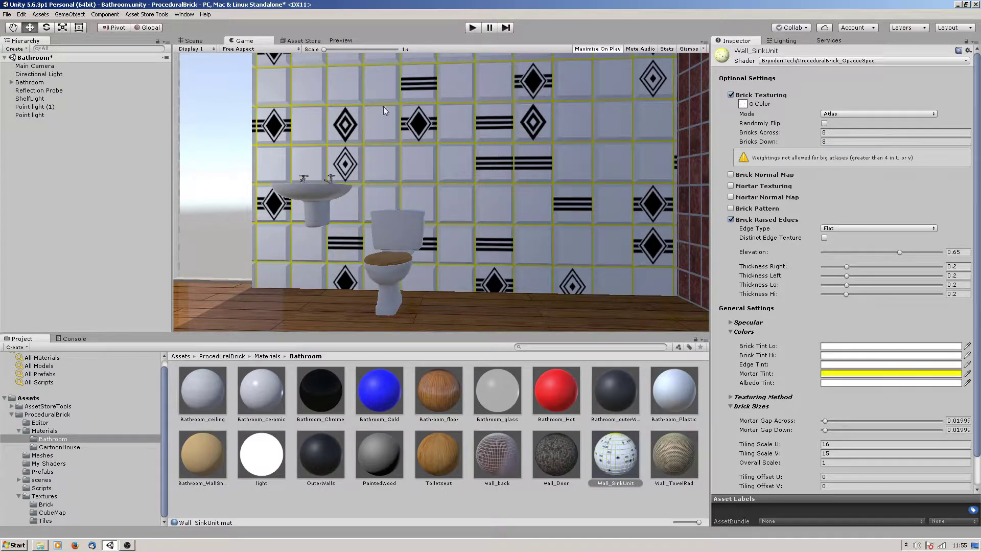
click(833, 114)
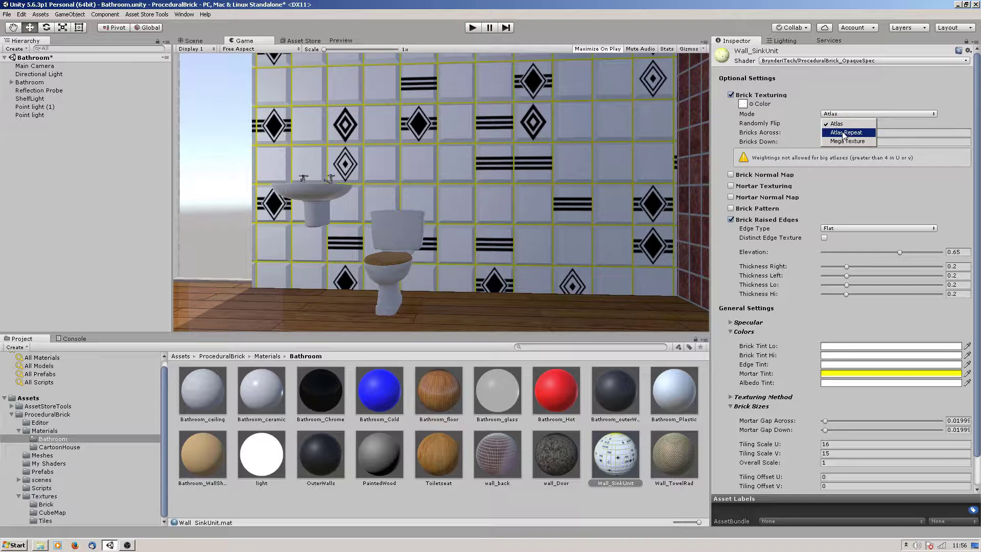
click(844, 134)
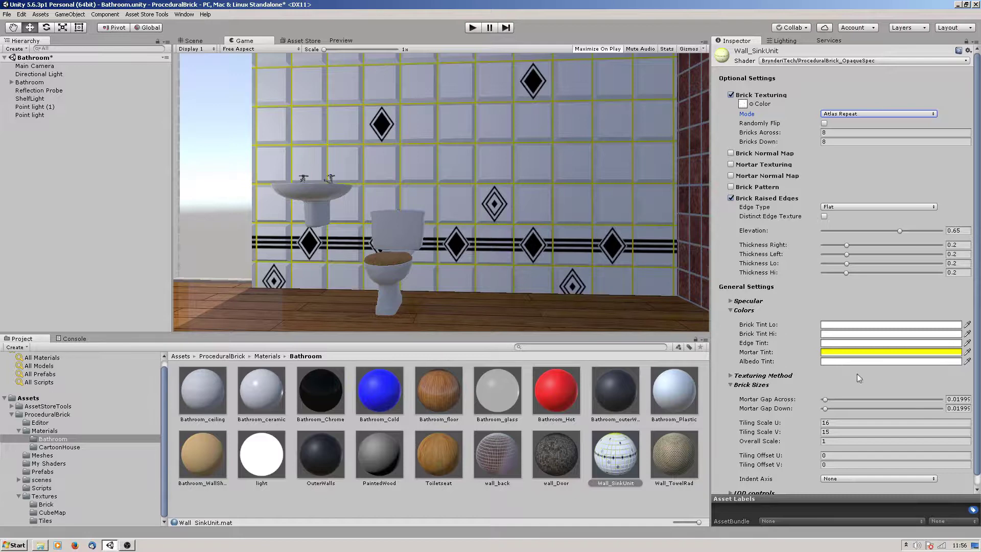
Step: Change the sink wall's Mortar Tint from yellow to white
click(848, 356)
drag(63, 183, 5, 153)
click(125, 122)
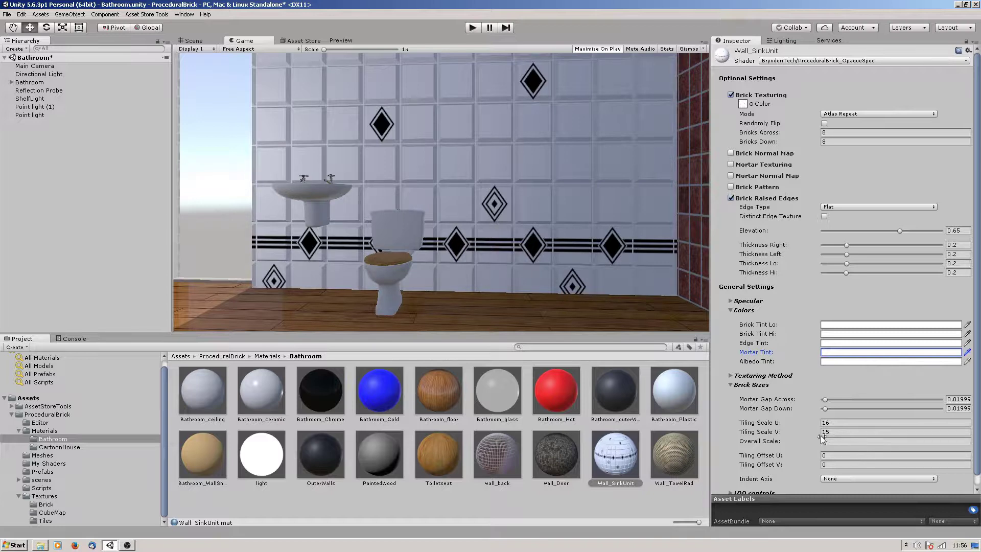
Step: Set Tiling Offset V to about 3.31 and Overall Scale to 1.25, lifting the diamond band above the sink
click(773, 456)
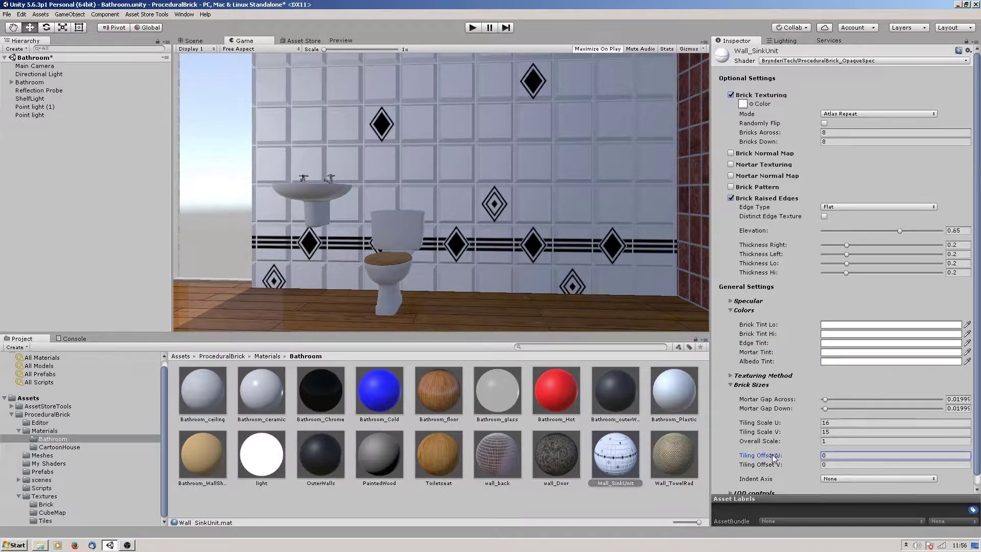
click(766, 465)
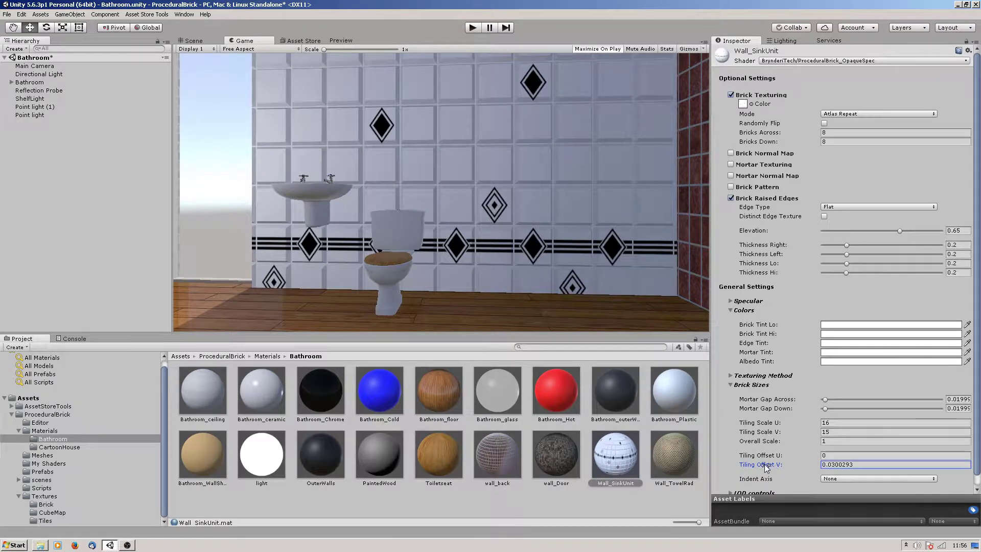
drag(755, 466, 851, 458)
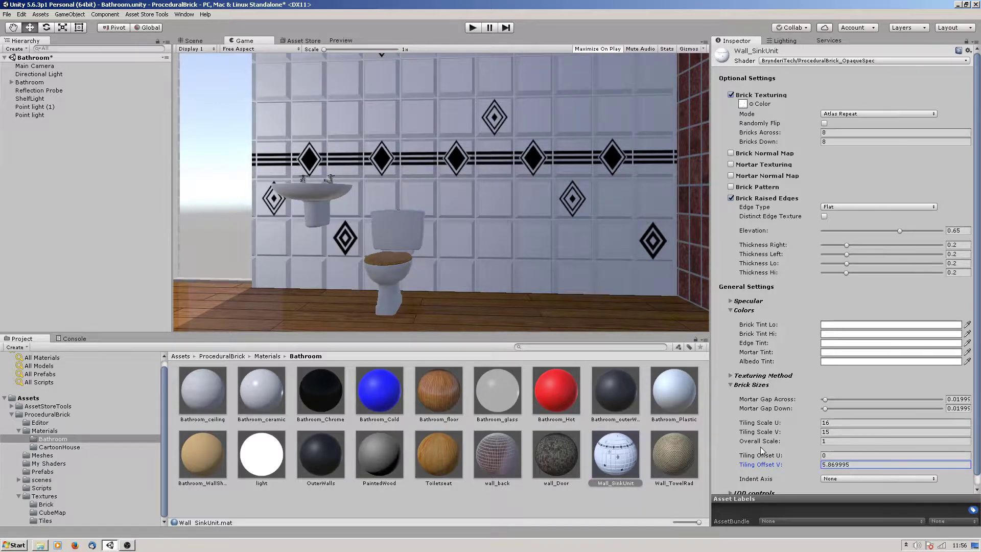
drag(759, 441, 767, 446)
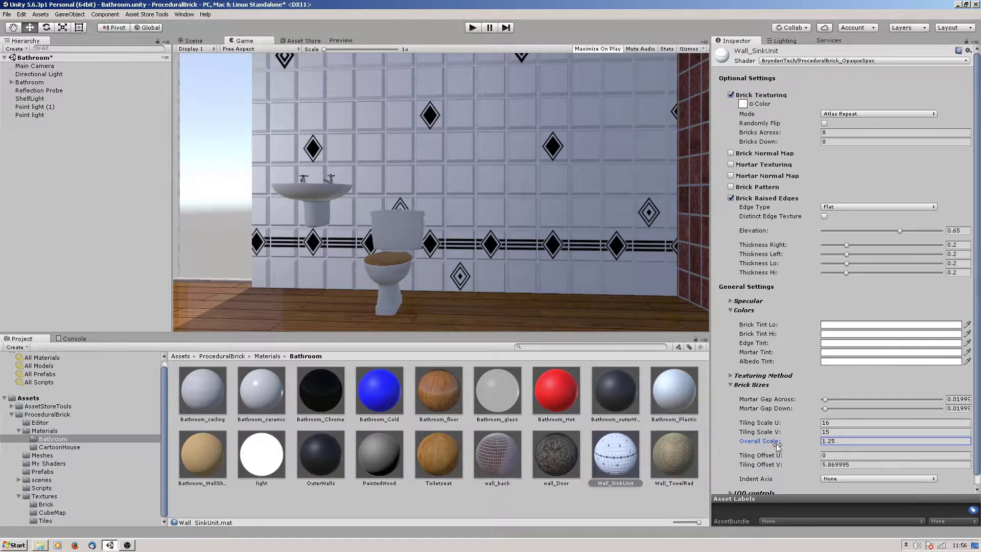
drag(763, 466, 724, 462)
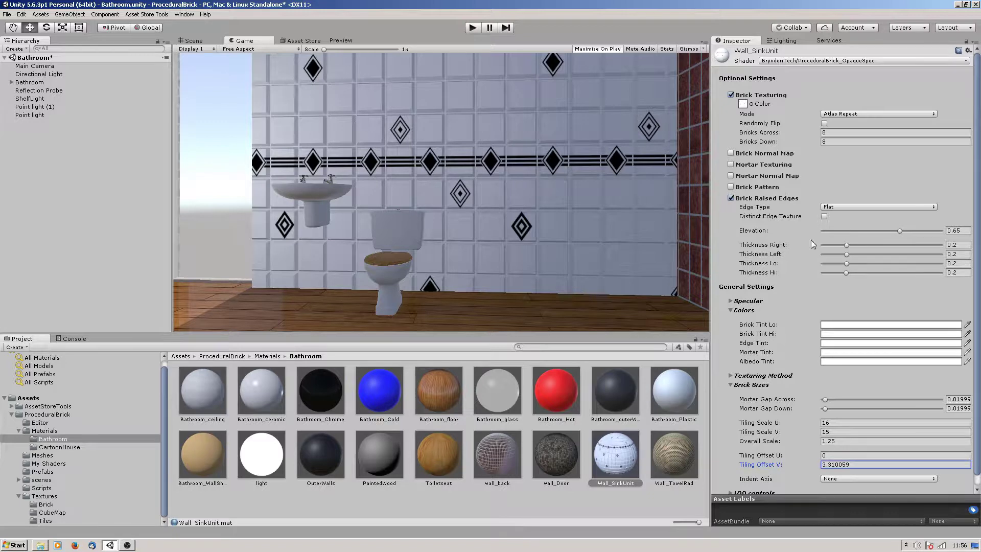
Step: Raise tile edge Elevation to 1 and narrow the Mortar Gap across and down
drag(901, 230, 914, 229)
drag(826, 399, 822, 410)
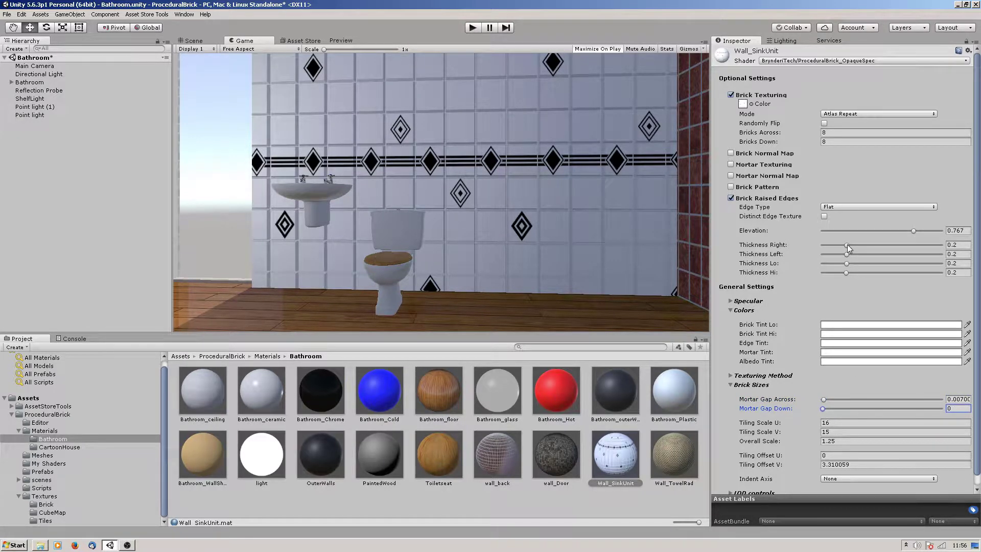
drag(847, 244, 834, 246)
drag(914, 231, 946, 228)
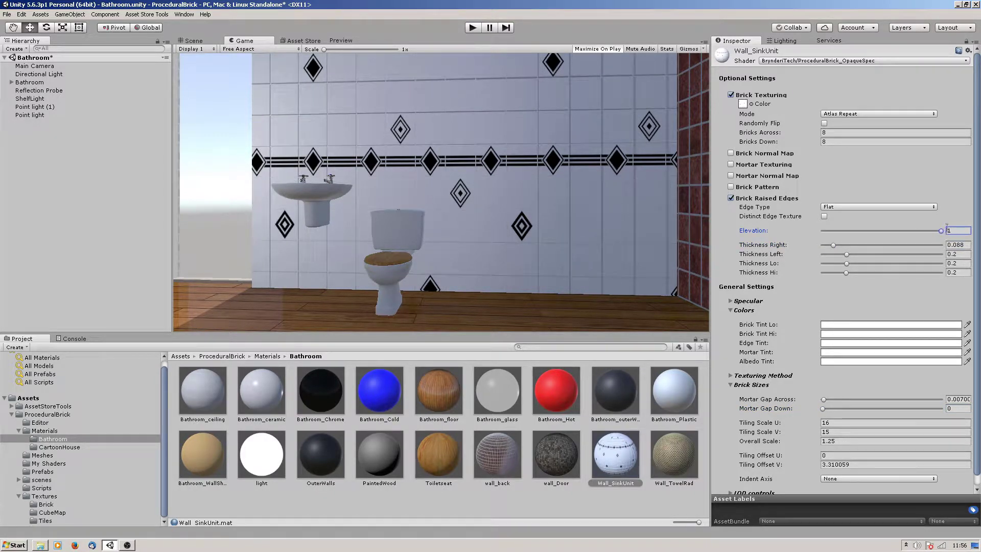
drag(846, 254, 840, 274)
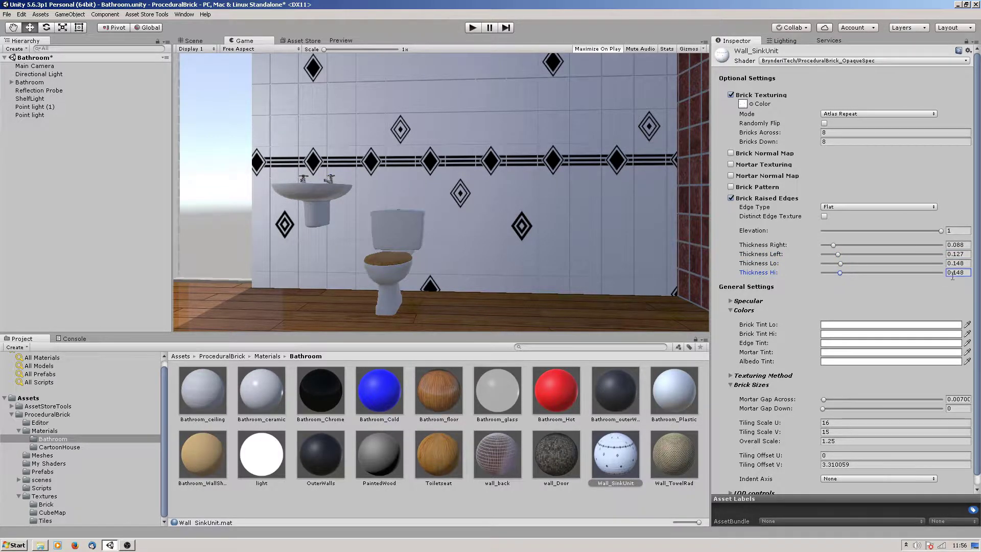
Step: Set Thickness Right, Left, Lo and Hi all to 0.15
click(960, 245)
text(0.15)
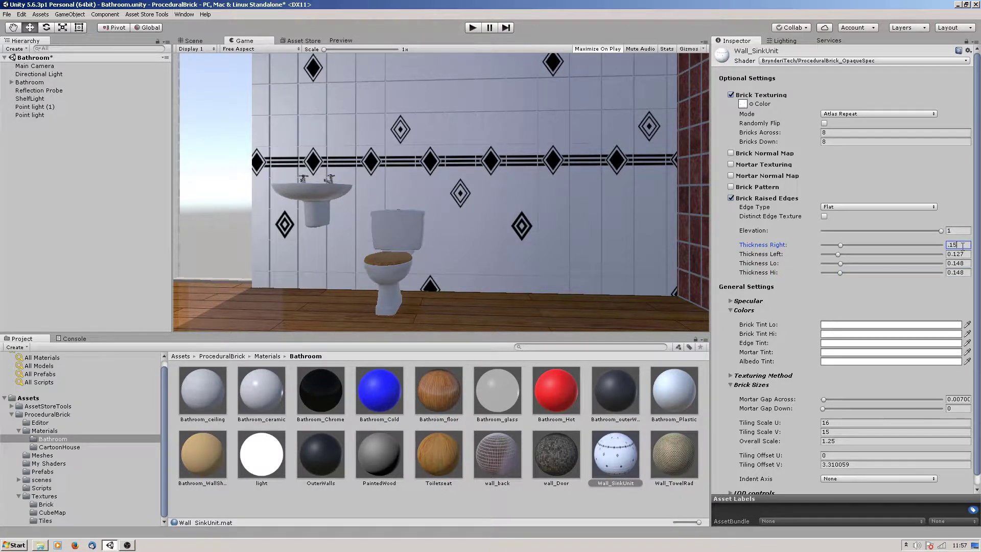
key(Tab)
text(.15)
key(Tab)
text(.15)
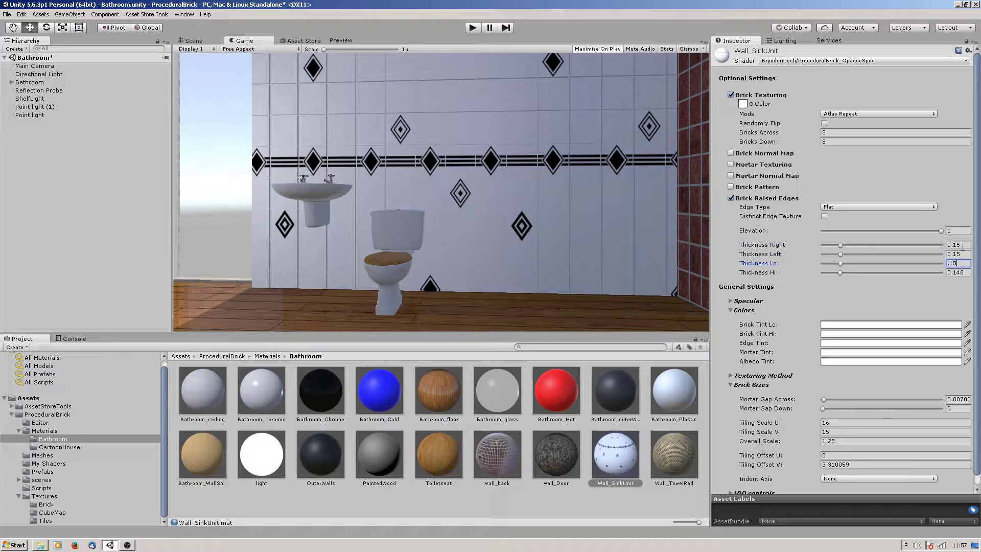
key(Tab)
text(.15)
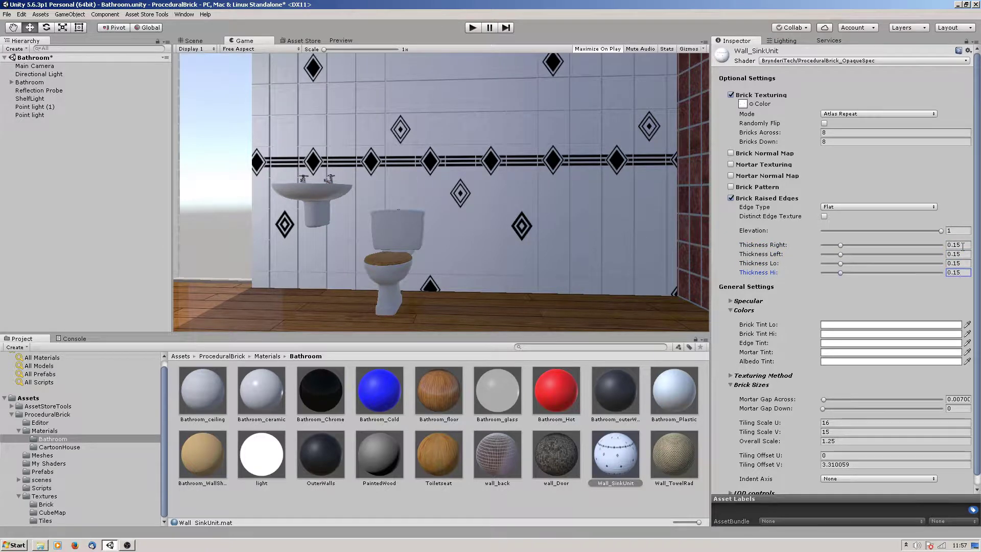
click(730, 302)
Step: Set Reflection to Probe, Brick Specular Power to 27.01 and Specular Strength to 5.1
click(831, 316)
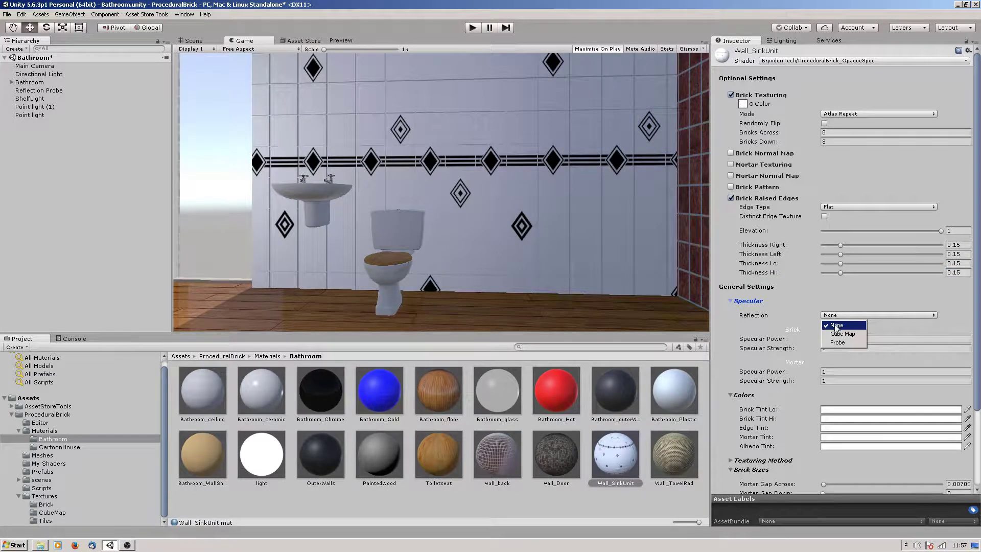
click(839, 342)
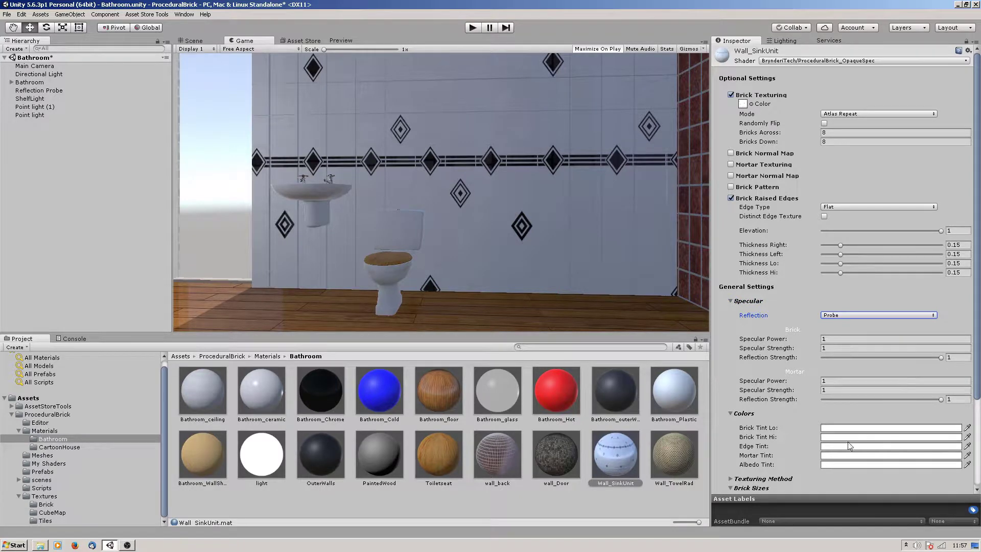
drag(753, 340, 906, 339)
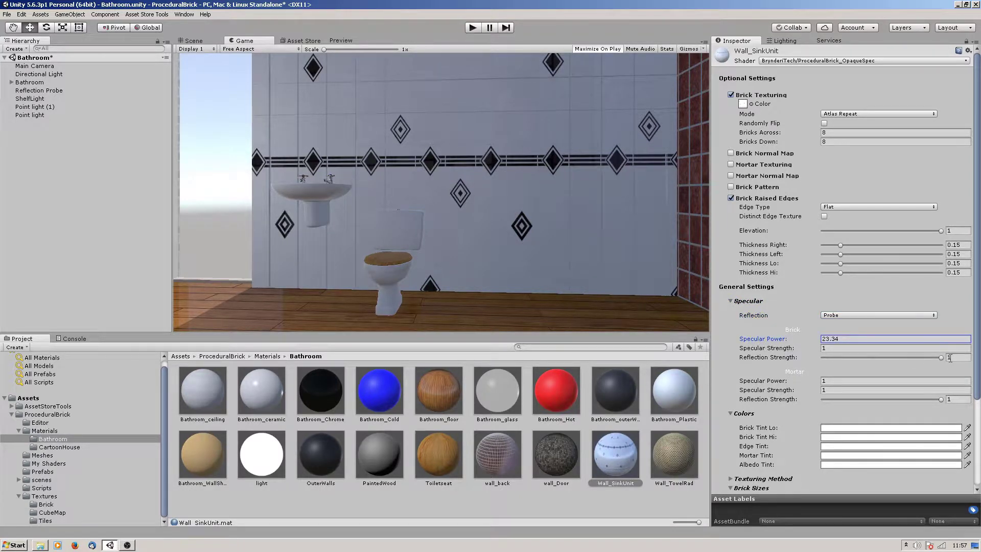
drag(772, 348, 856, 349)
mouse_move(764, 340)
mouse_down()
mouse_move(784, 339)
mouse_move(760, 351)
mouse_move(770, 353)
mouse_move(775, 340)
mouse_up()
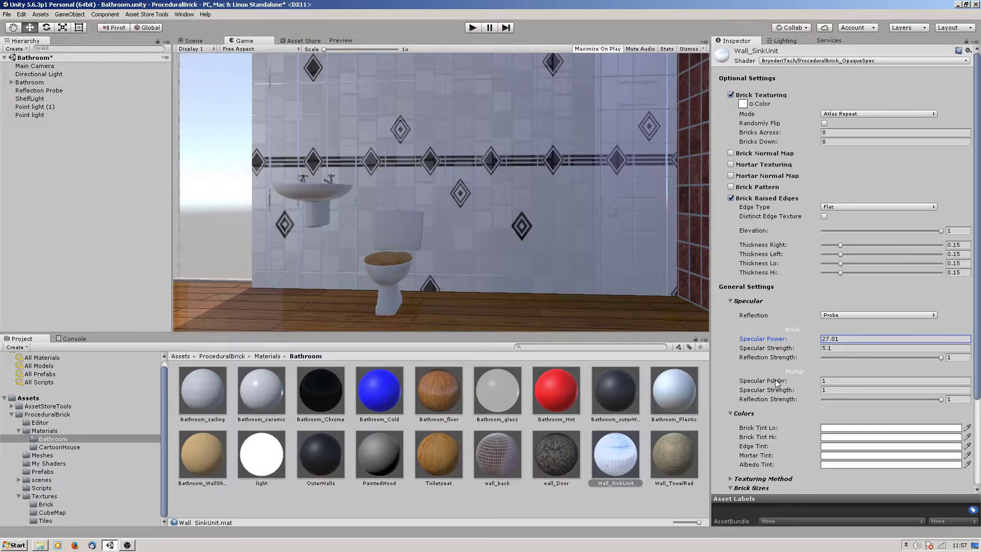
scroll(774, 385, down, 4)
scroll(756, 367, down, 1)
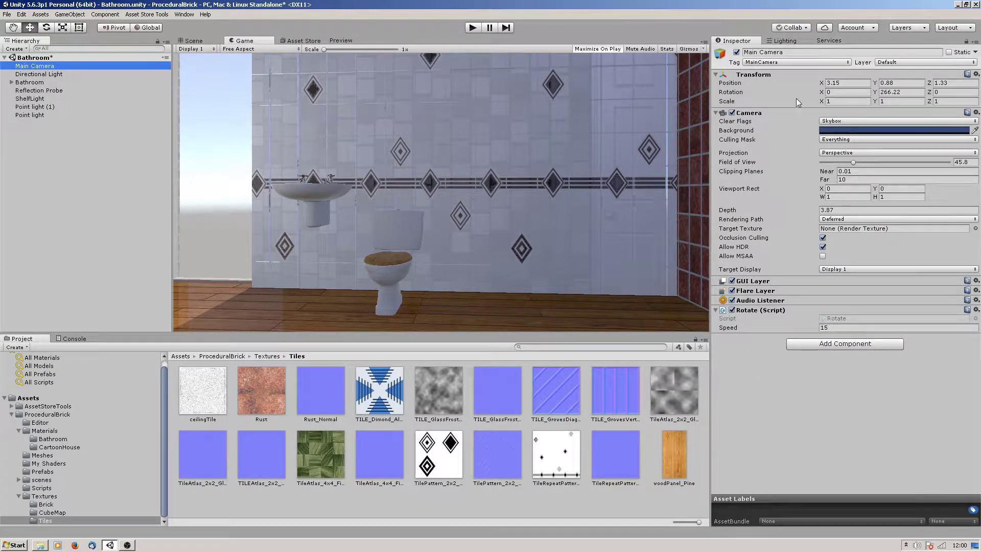
Step: Tilt Main Camera to Rotation X 17.64 and select Bathroom_floor, keeping Mega Texture mode
drag(821, 94, 12, 92)
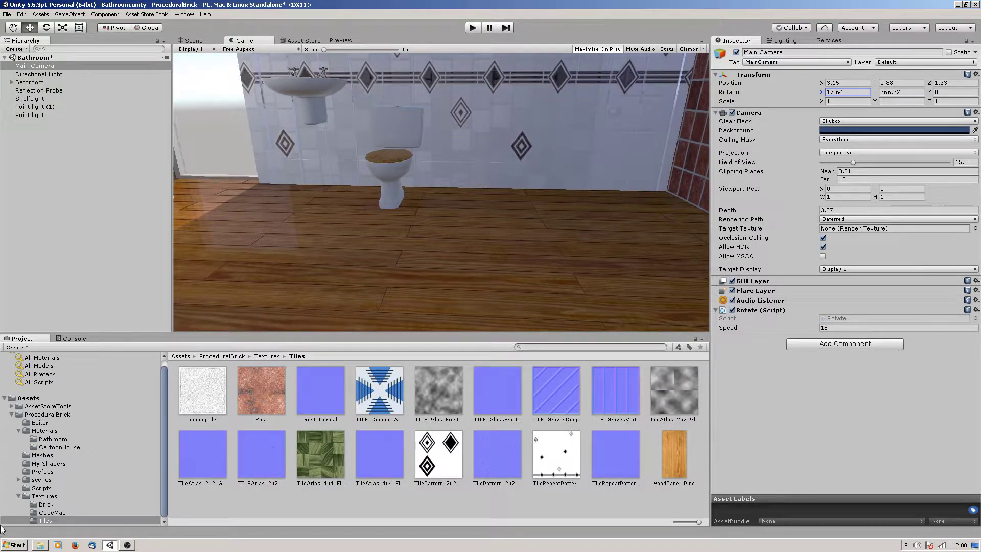
click(52, 439)
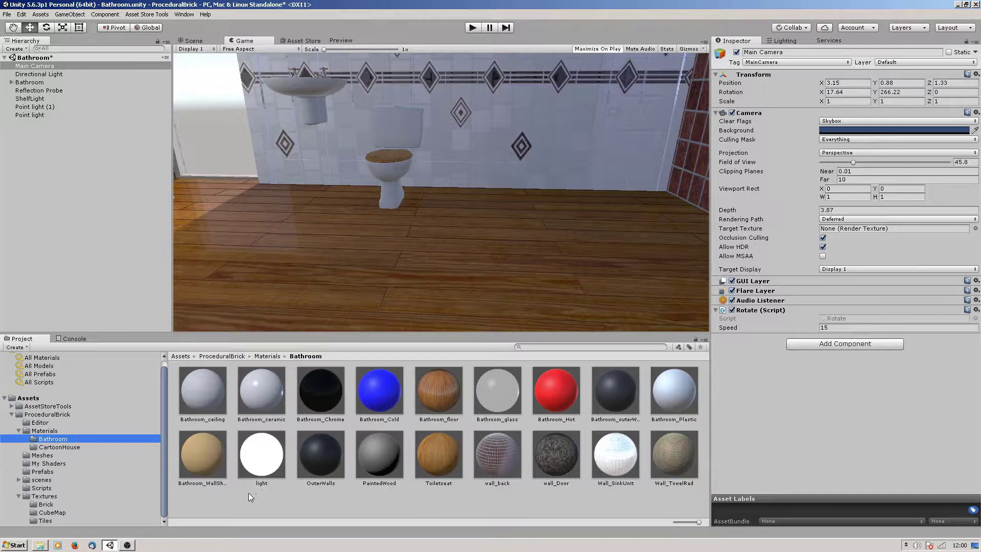
click(437, 389)
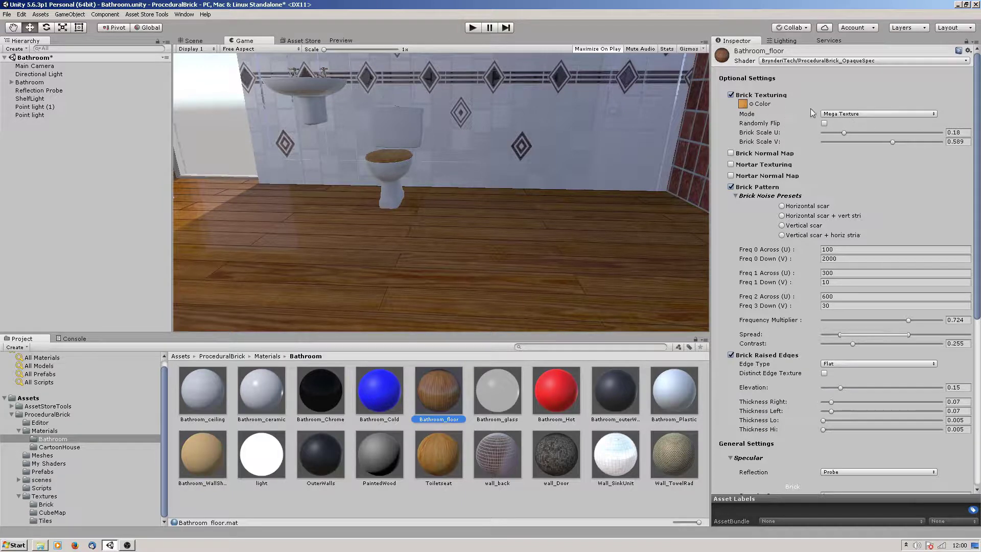
click(851, 114)
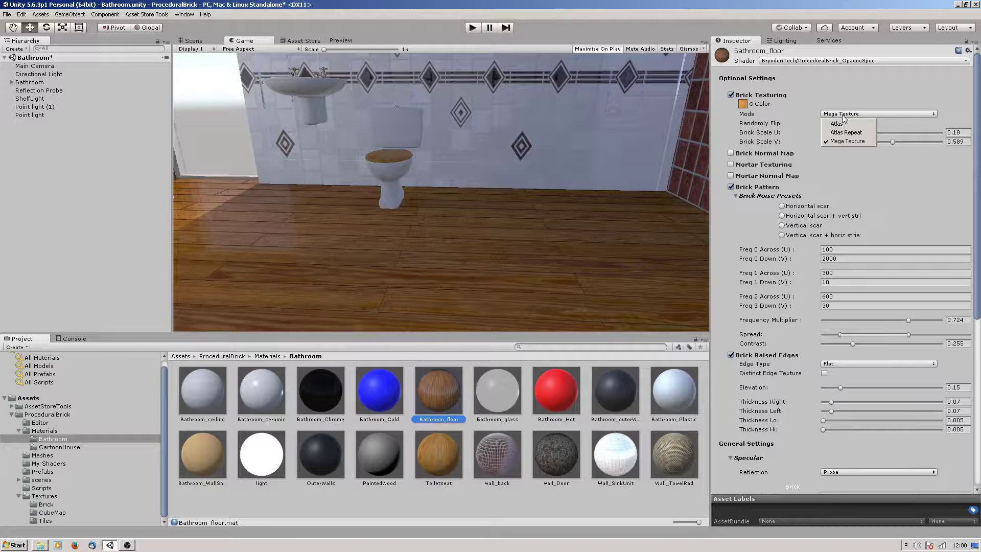
click(843, 92)
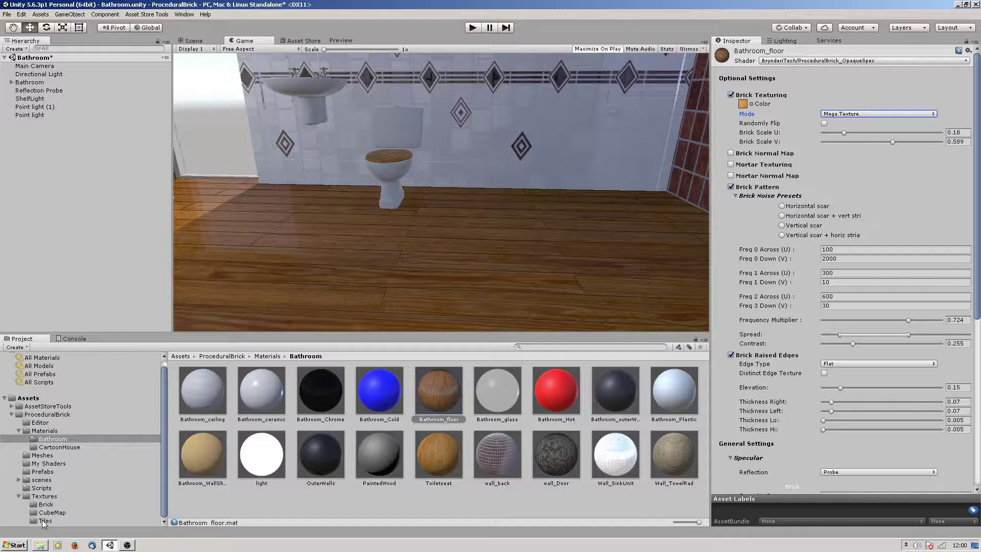
Step: Preview the 1024x2048 woodPanel_Pine texture from the tile textures at full size
click(39, 497)
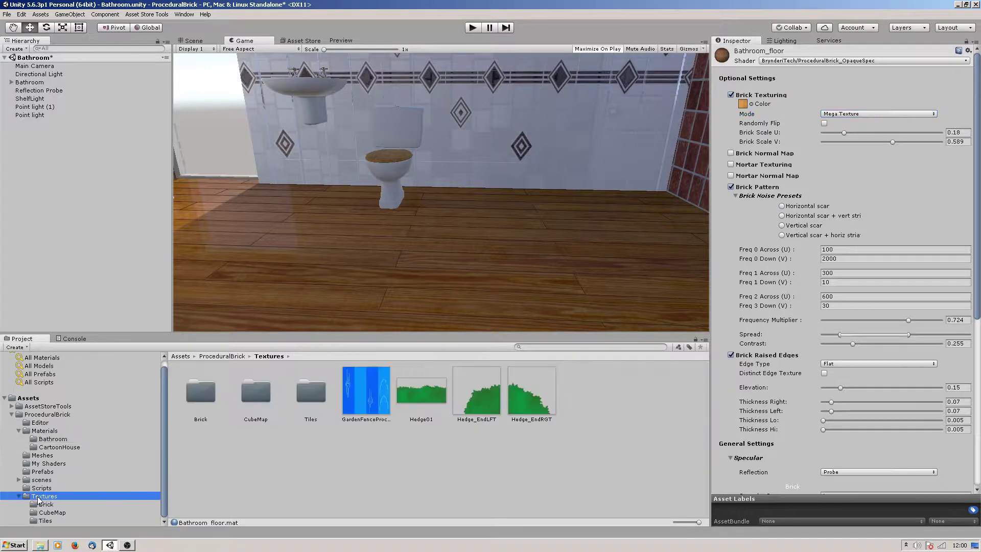
click(40, 521)
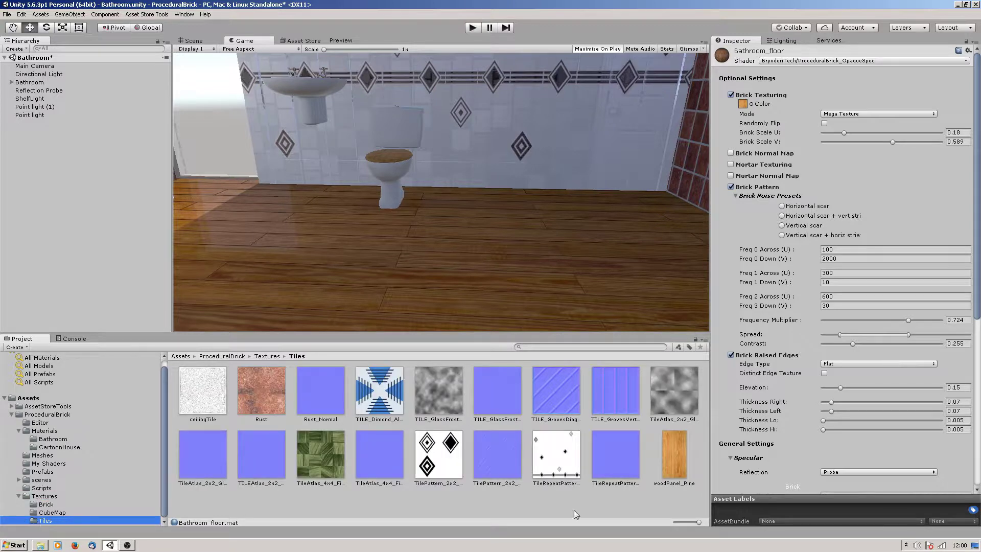
click(679, 457)
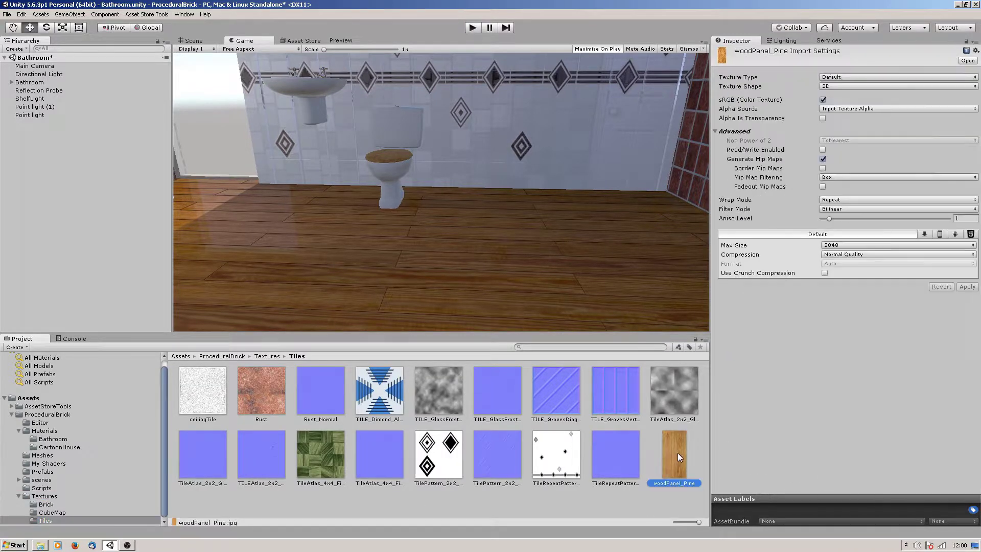
click(341, 41)
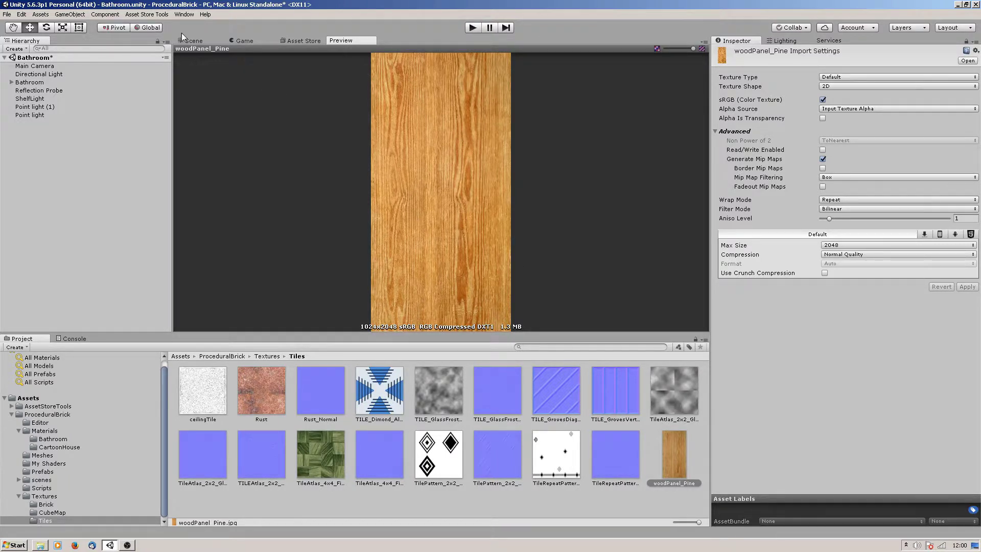
click(195, 42)
Step: Return to the rendered view and reselect the Bathroom_floor material
click(245, 42)
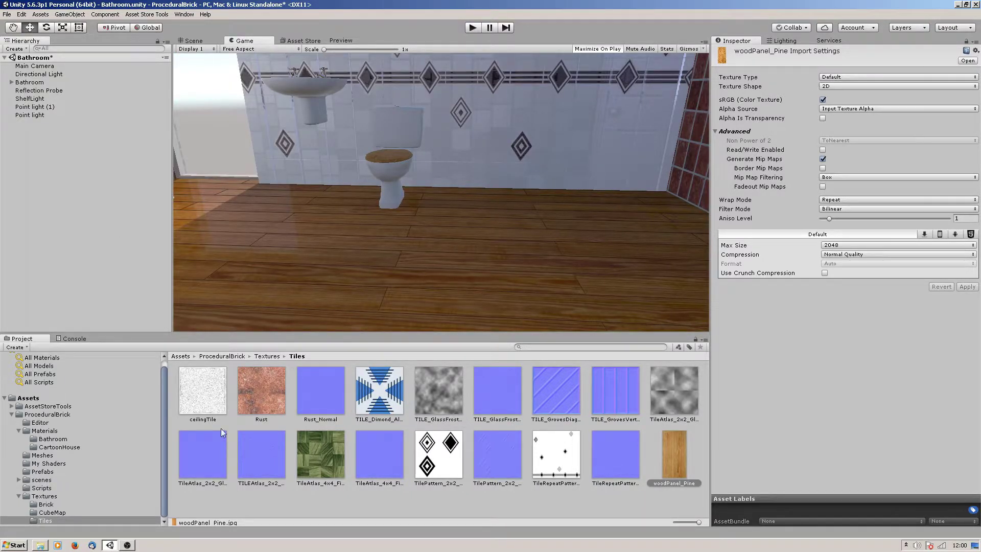
click(52, 439)
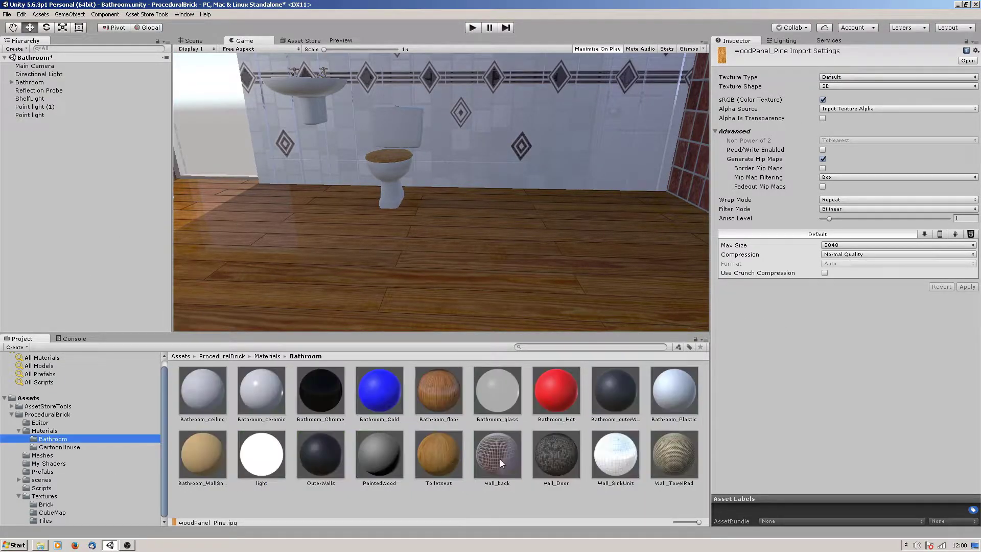
click(446, 406)
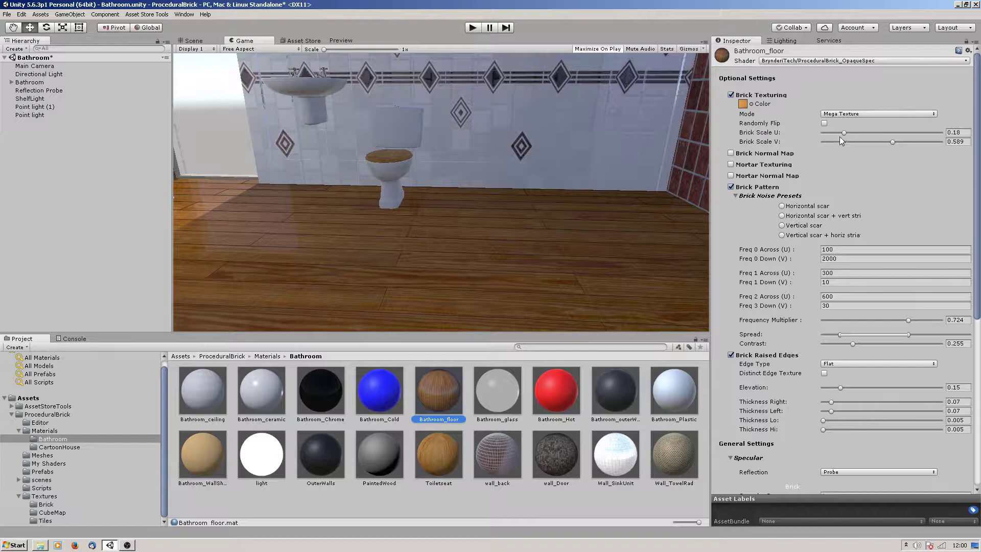
Step: Set the floor's Brick Scale to 0.21 U by 0.464 V and review the settings
drag(844, 133, 873, 154)
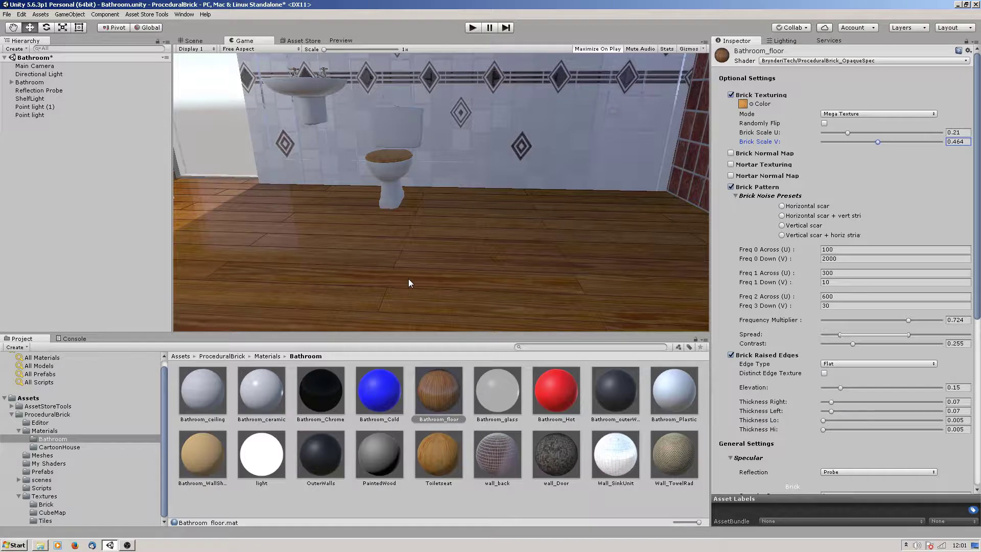
scroll(805, 241, down, 3)
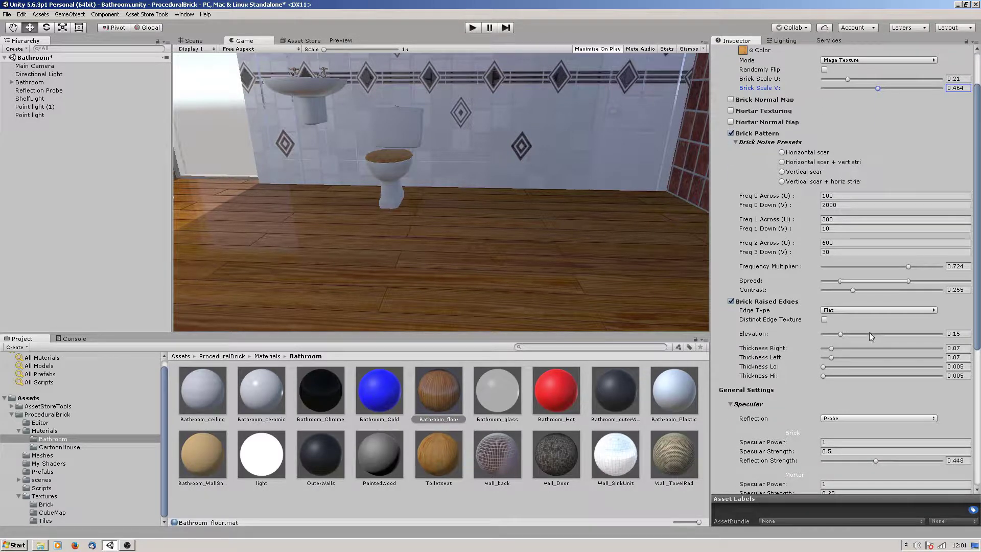
scroll(801, 427, down, 10)
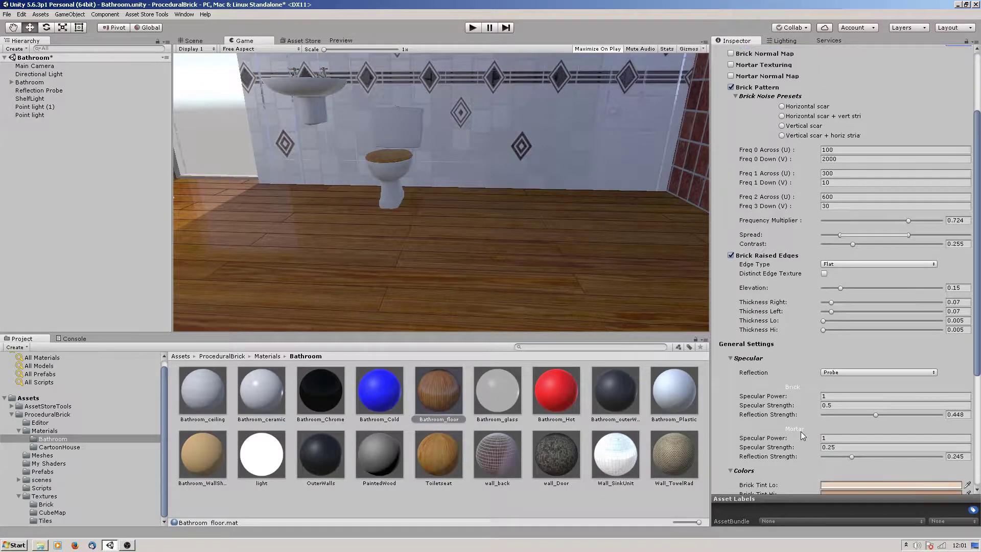
scroll(801, 432, down, 2)
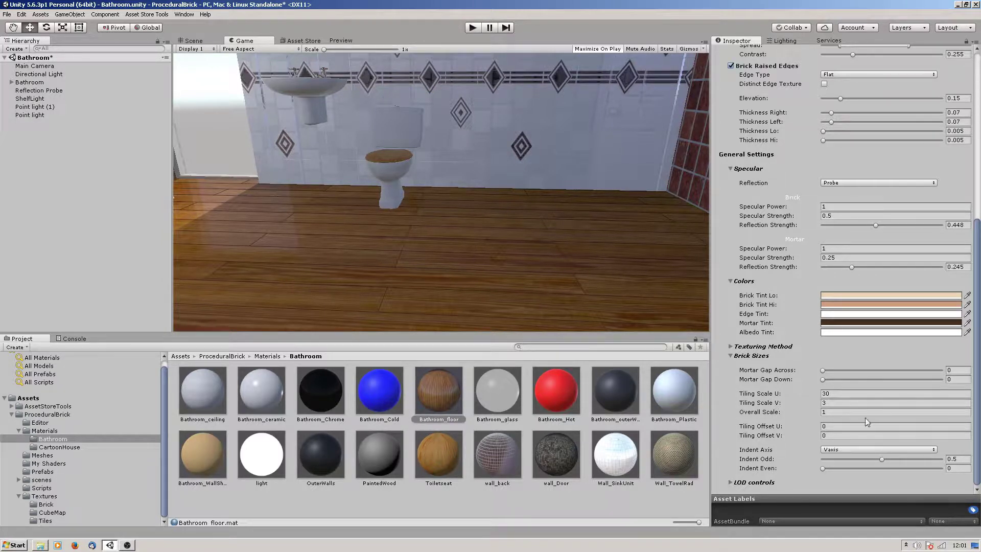
scroll(764, 378, up, 5)
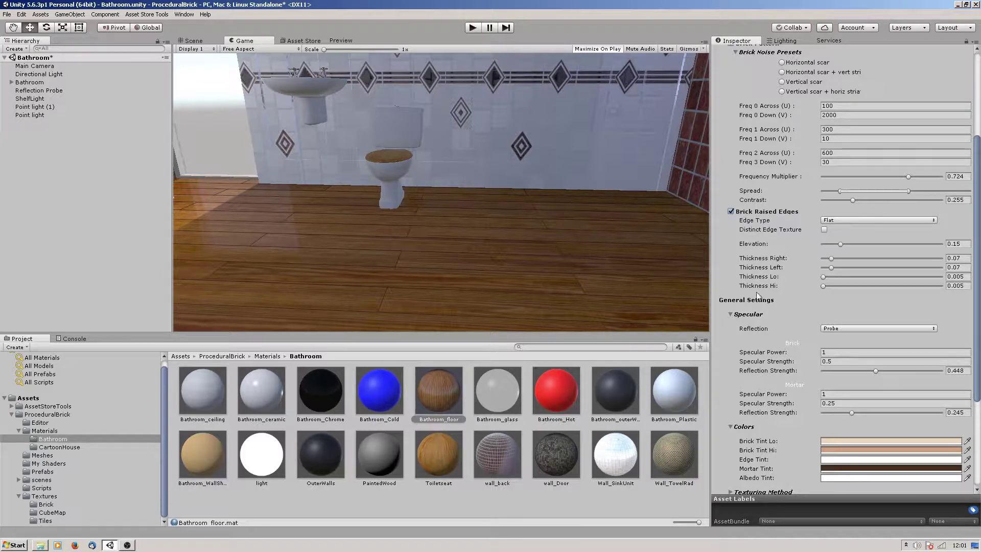
scroll(757, 295, up, 5)
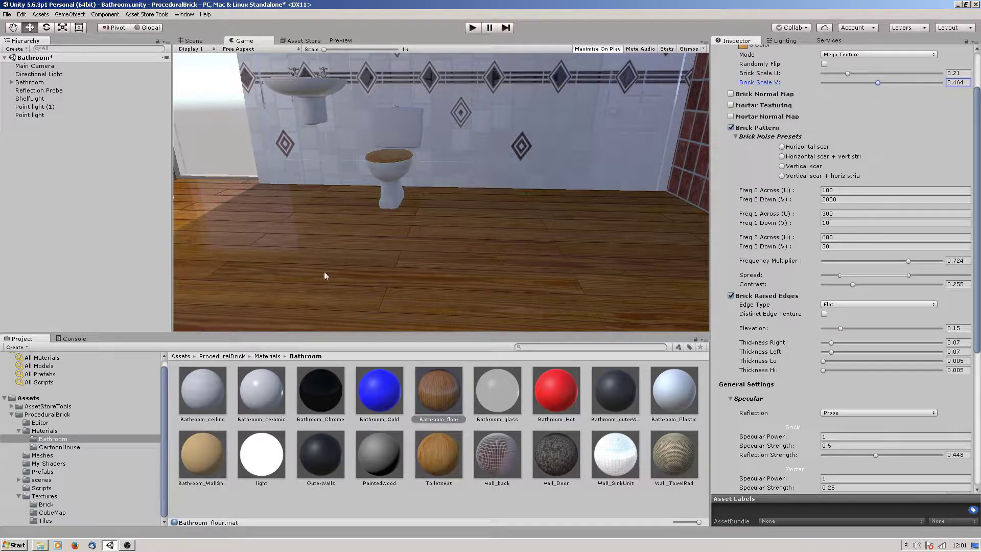
scroll(797, 292, up, 3)
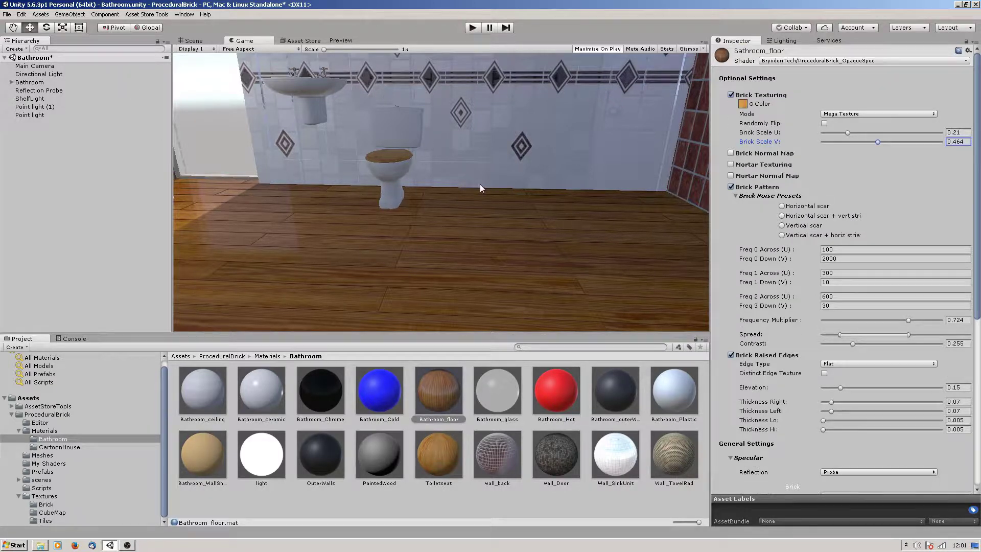
Step: Tilt Main Camera up to X -49.24 toward the ceiling and select Bathroom_ceiling
click(41, 66)
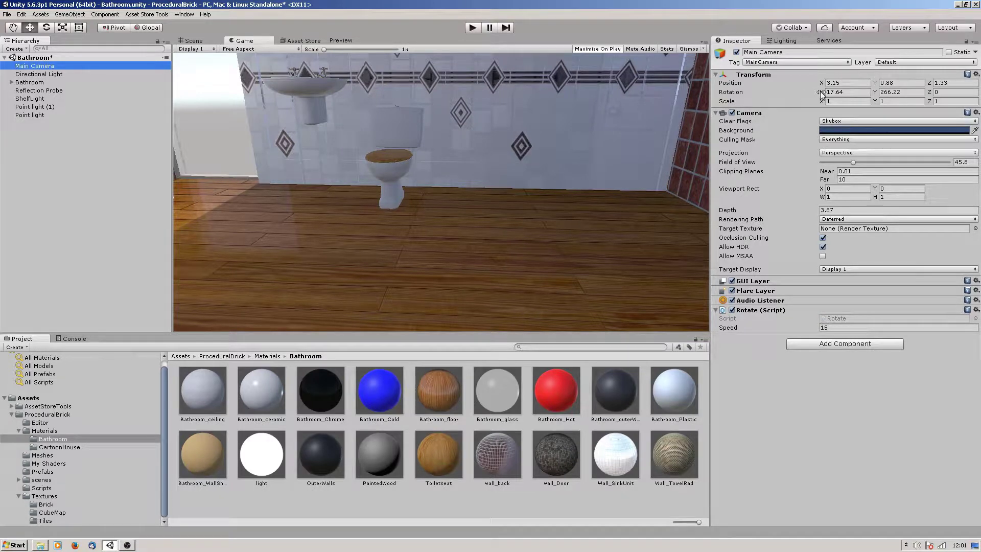
drag(821, 92, 665, 206)
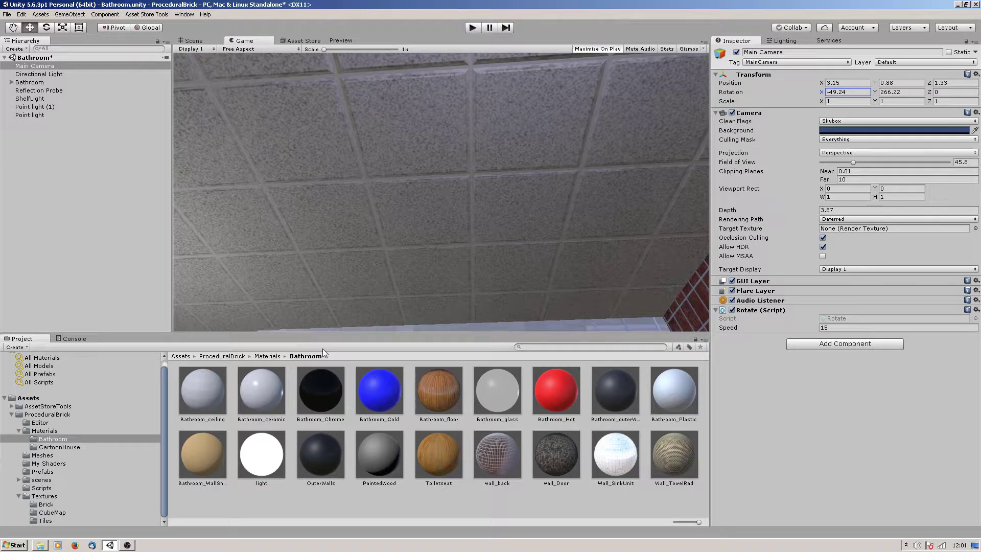
click(207, 391)
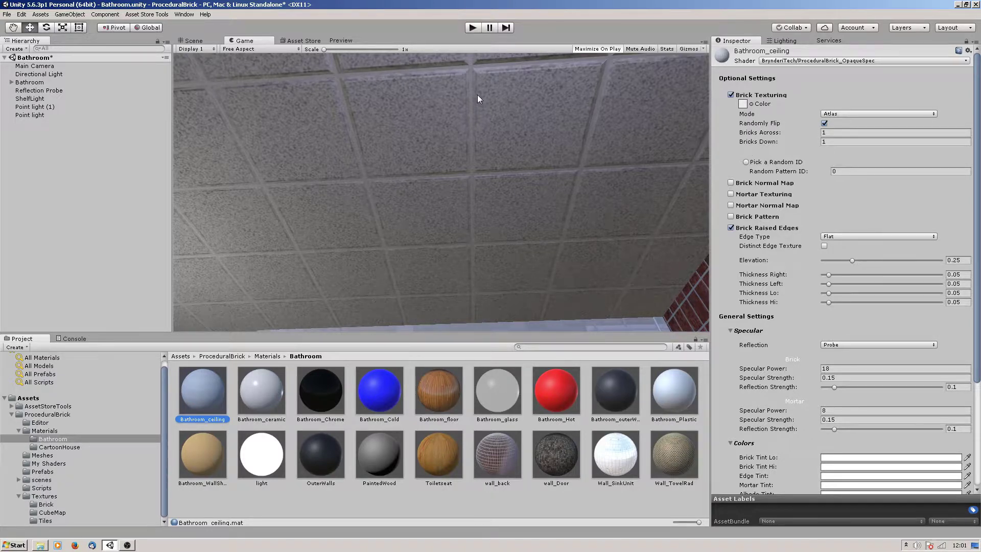
Step: Try toggling Randomly Flip and changing edge Elevation and Thickness, then restore 0.25 and 0.05
click(824, 123)
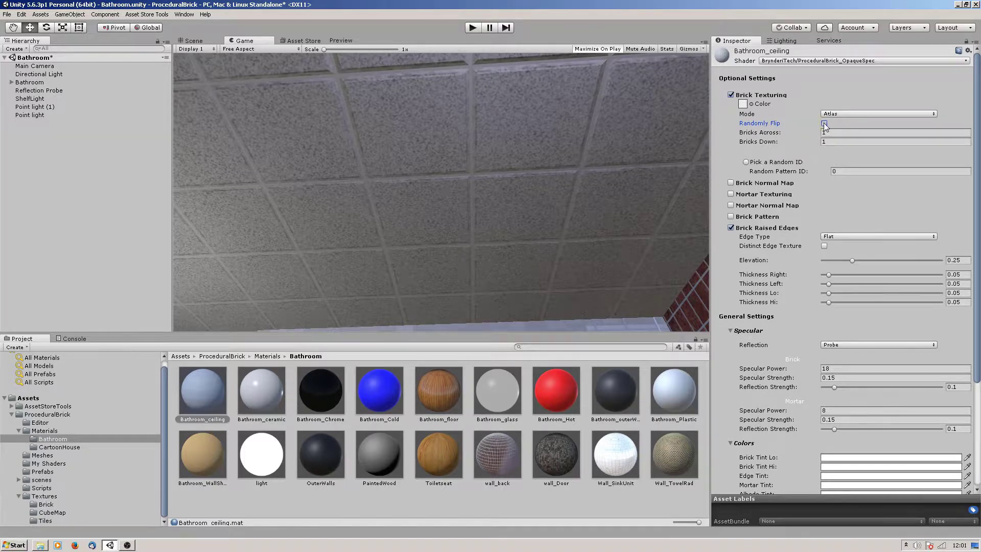
click(824, 124)
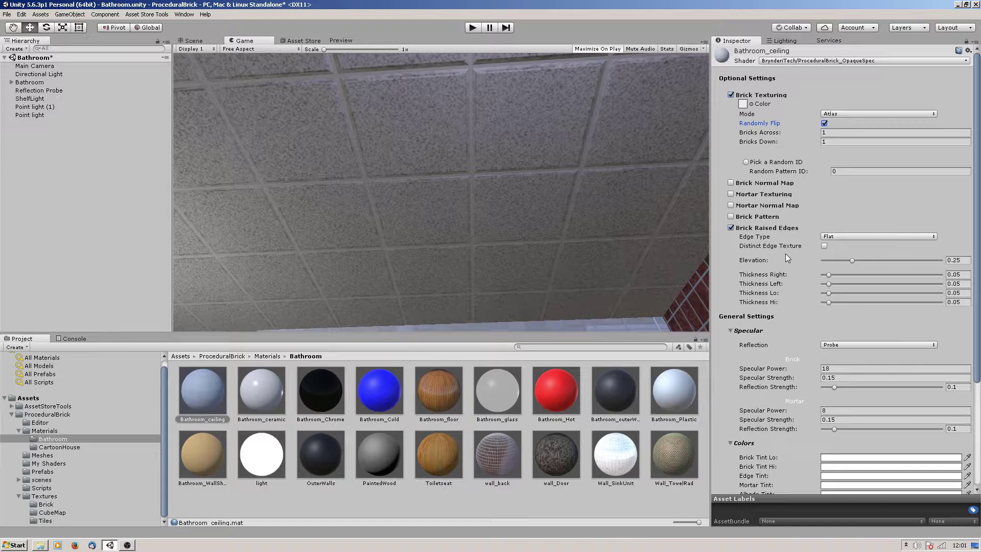
scroll(760, 235, down, 3)
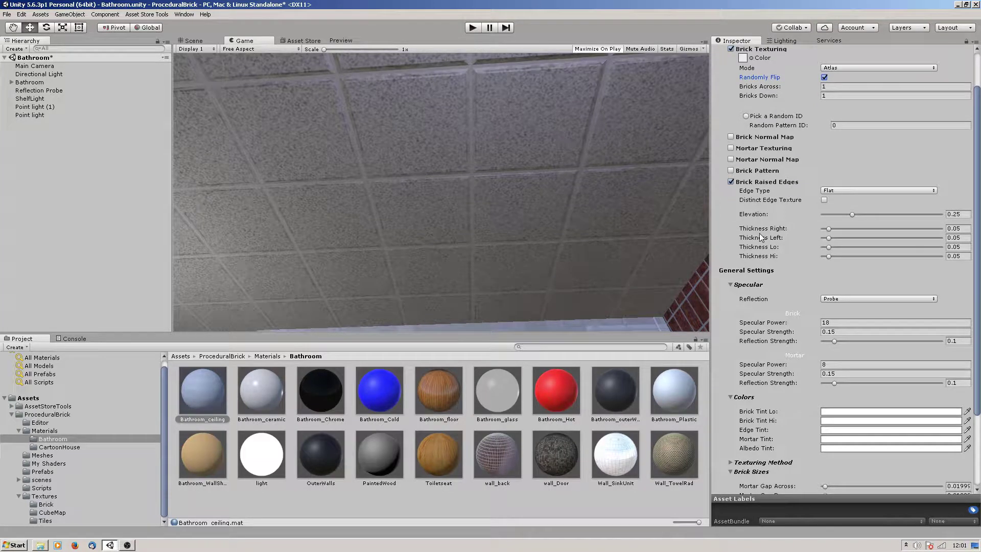
mouse_move(852, 216)
mouse_down()
mouse_move(839, 219)
mouse_move(853, 221)
mouse_up()
click(830, 229)
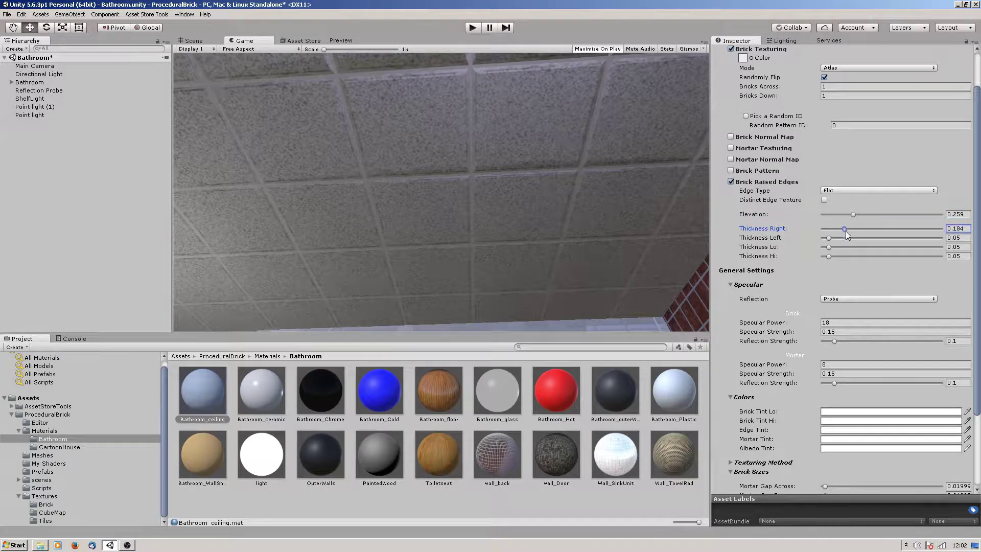
drag(831, 238, 831, 241)
click(961, 230)
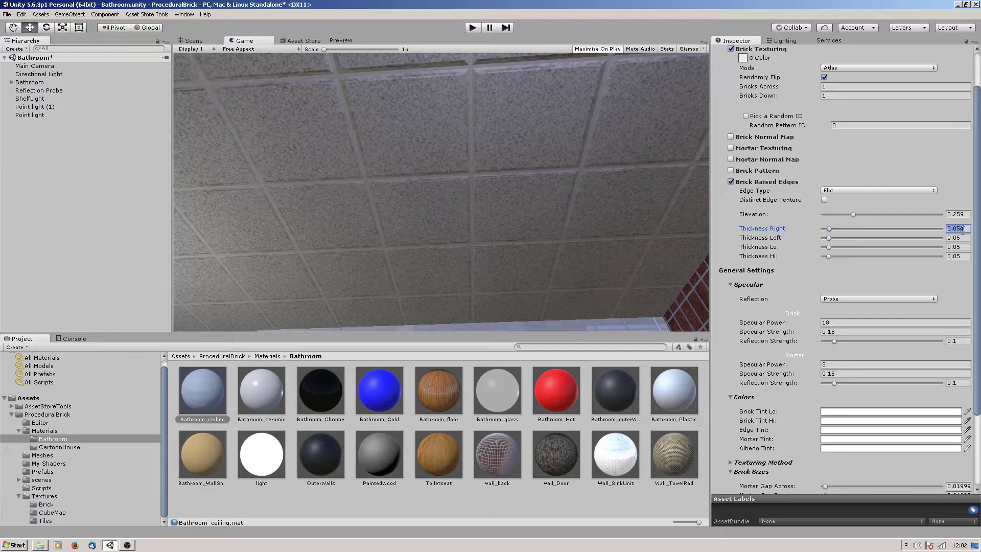
click(963, 230)
click(967, 214)
click(966, 214)
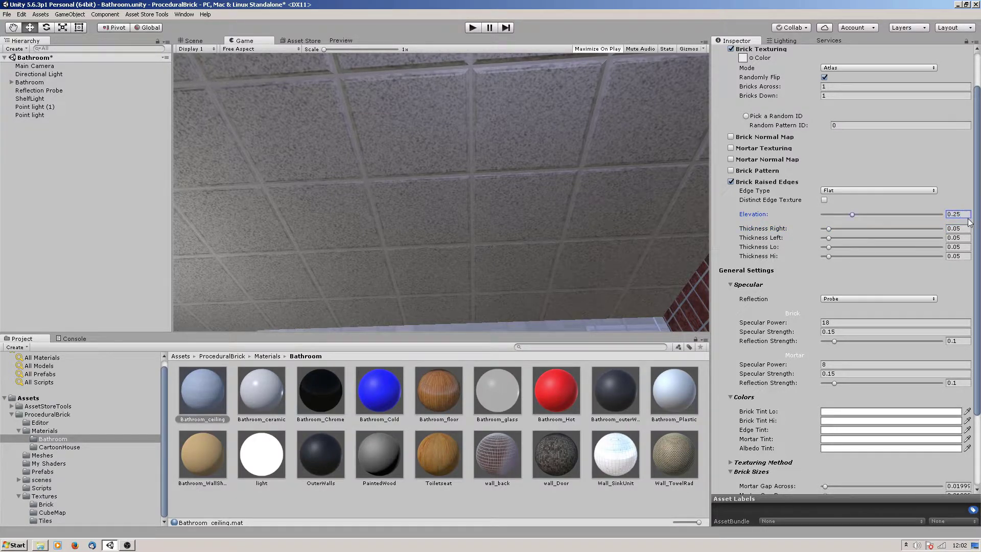
Step: Try a higher Tiling Scale across, then paste back 8.59
scroll(765, 289, down, 3)
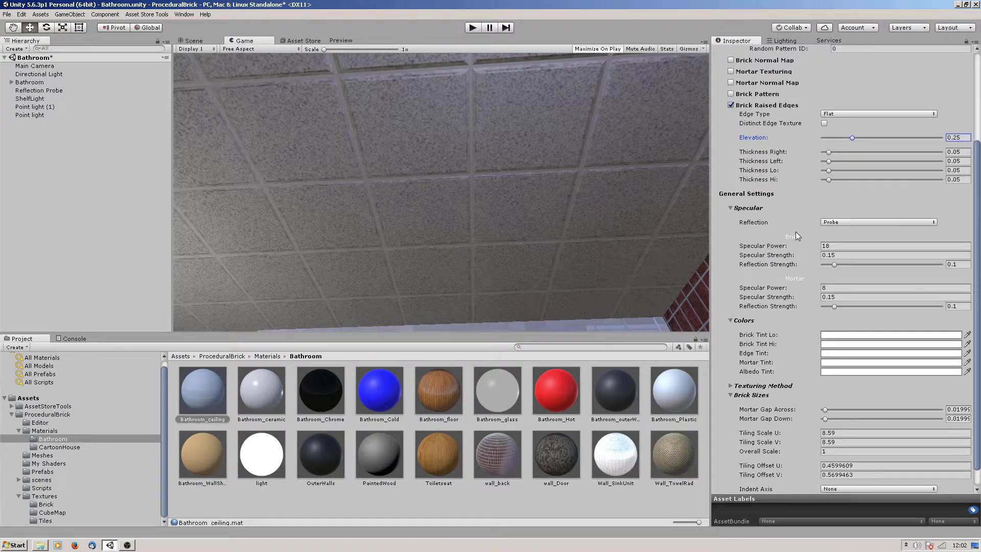
scroll(781, 224, down, 1)
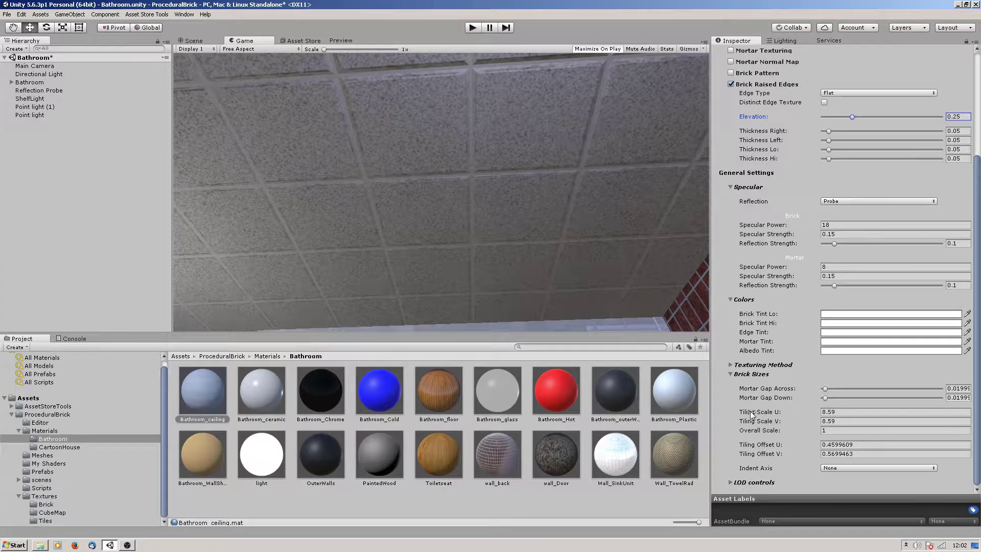
mouse_move(763, 414)
mouse_down()
mouse_move(793, 415)
mouse_move(779, 412)
mouse_up()
click(829, 412)
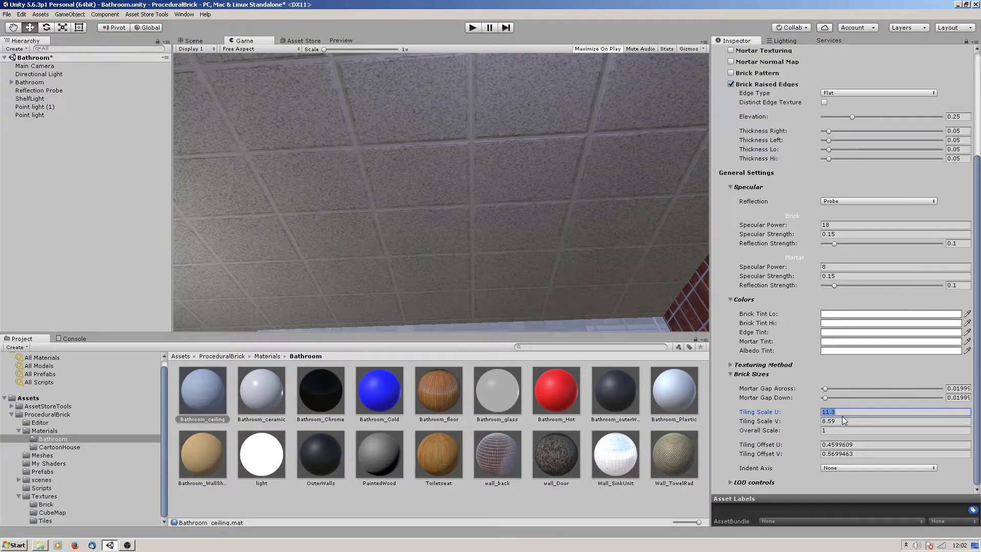
text(8.59)
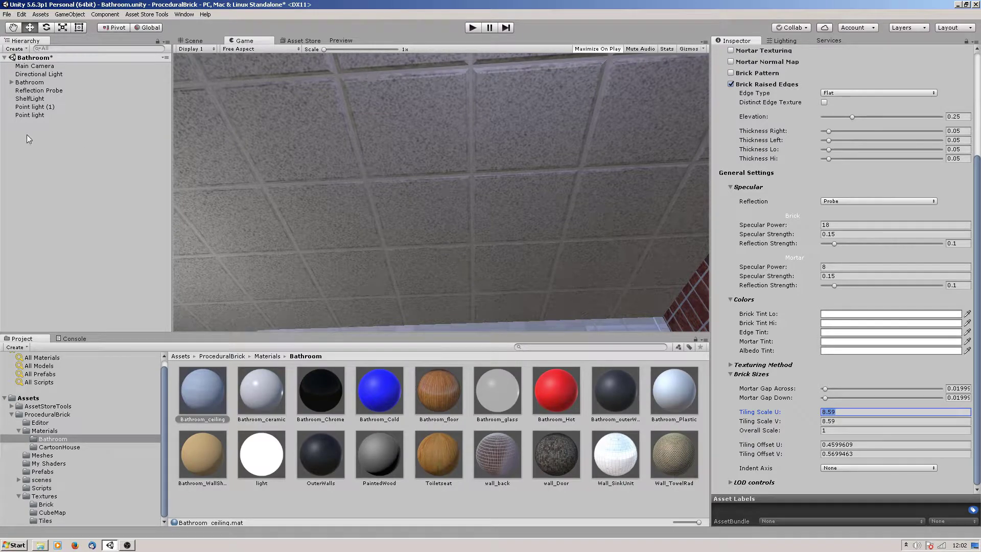
click(29, 66)
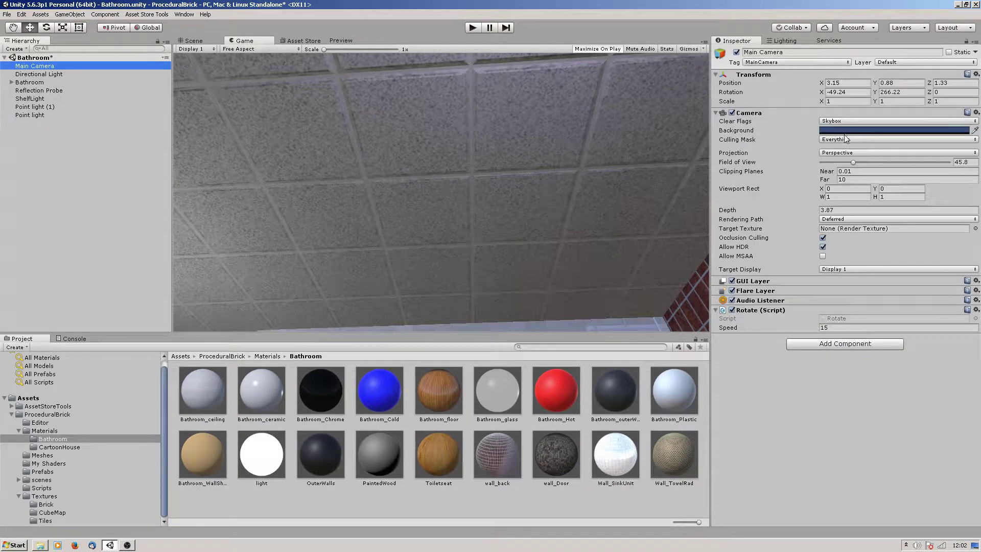
Step: Zero the camera's X rotation and turn it to Y 353.96 facing the brick back wall
click(847, 92)
text(0)
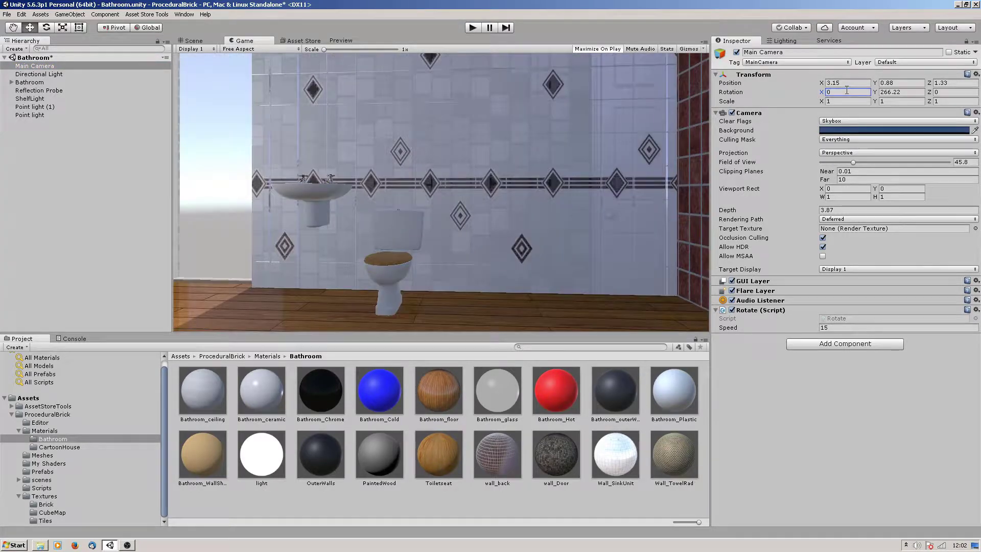
drag(876, 97, 417, 108)
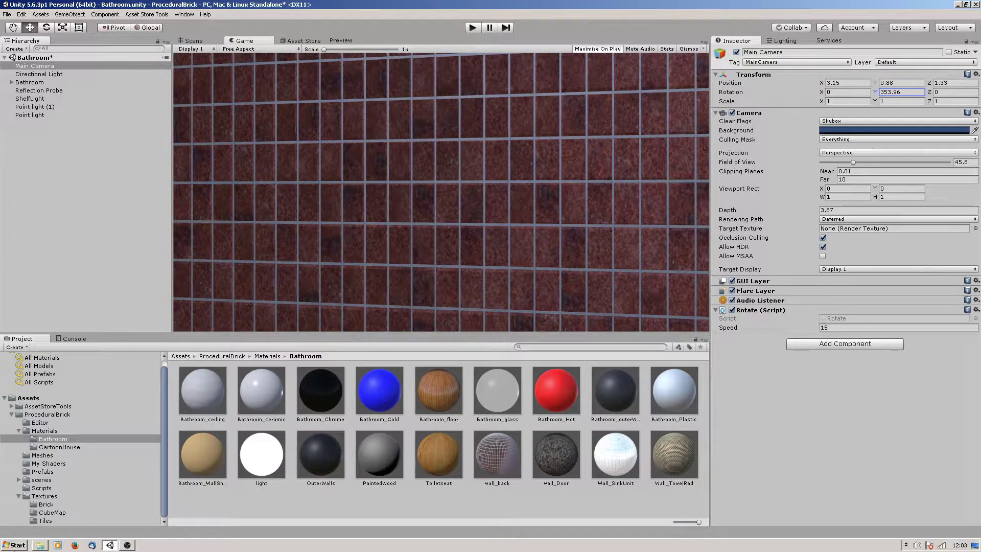
Step: Inspect the Rust texture among the tile textures
click(44, 520)
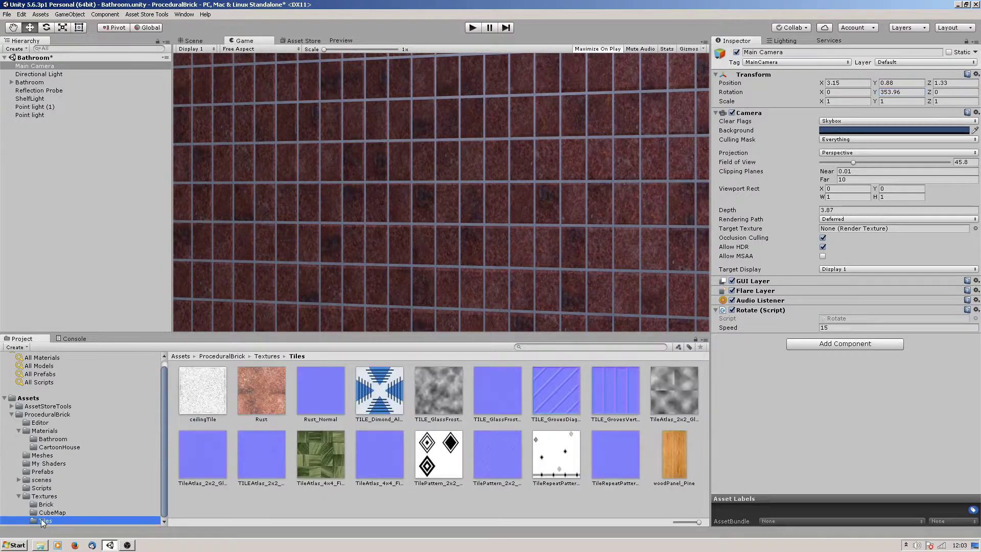
click(261, 396)
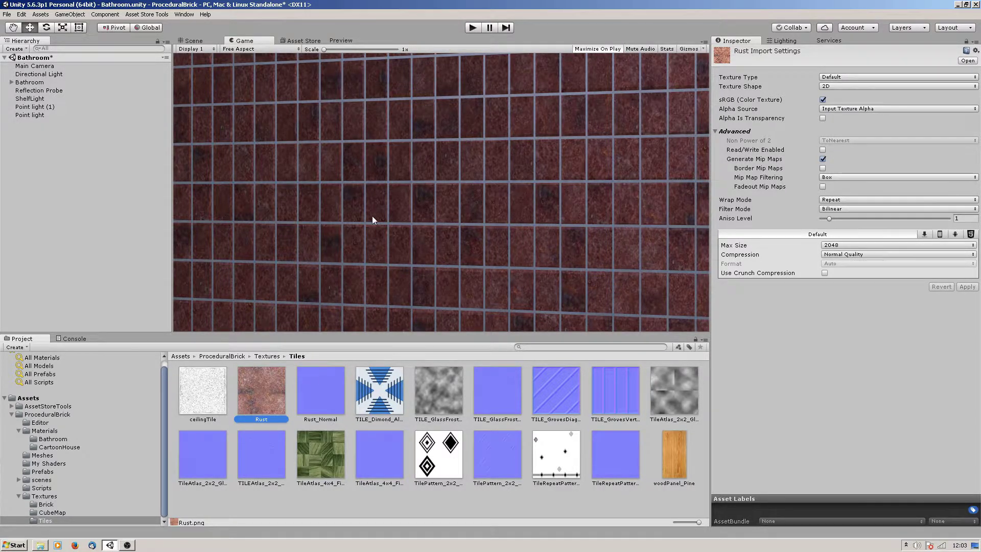
click(51, 441)
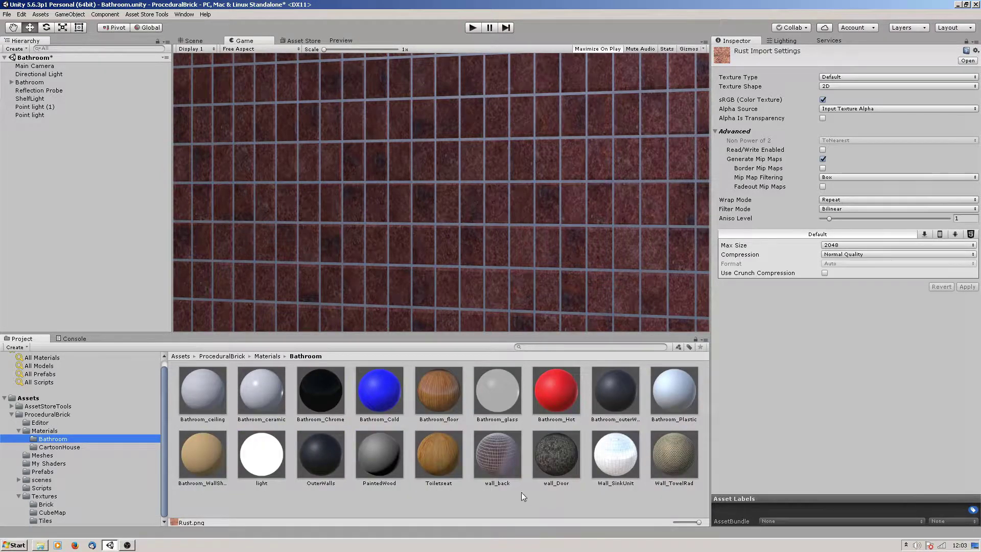
Step: Set the wall_back material's Brick Scale to about 0.232 U by 0.448 V
click(493, 453)
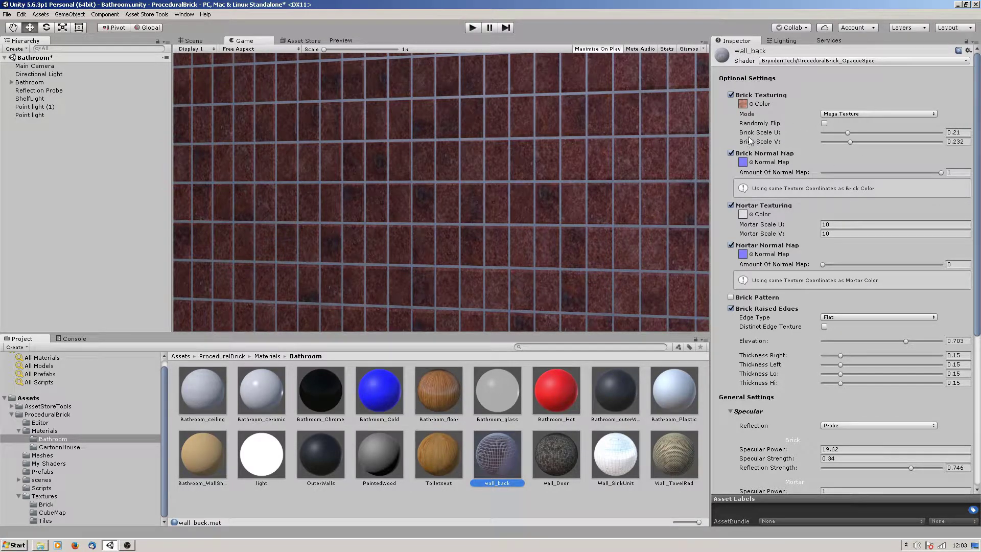
drag(847, 133, 846, 134)
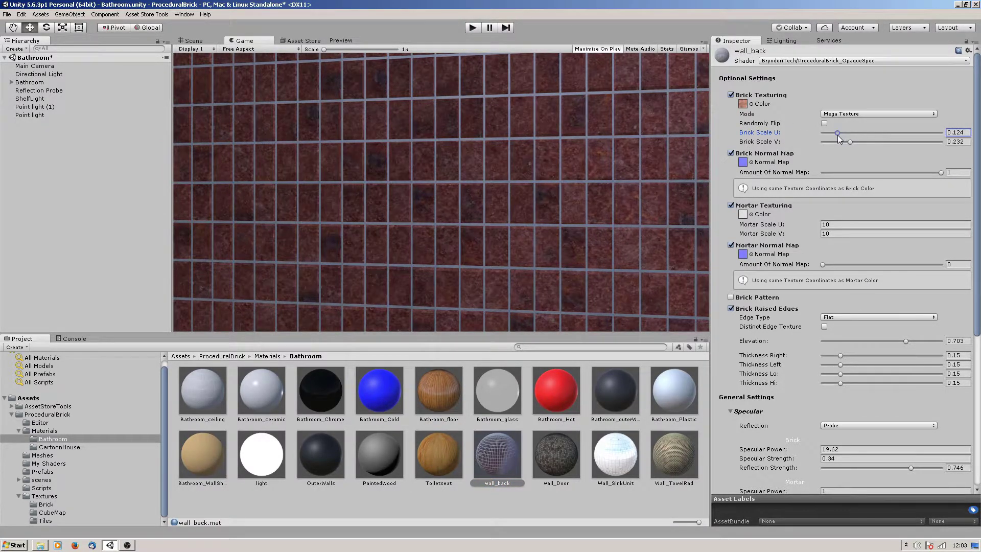
drag(850, 142, 875, 146)
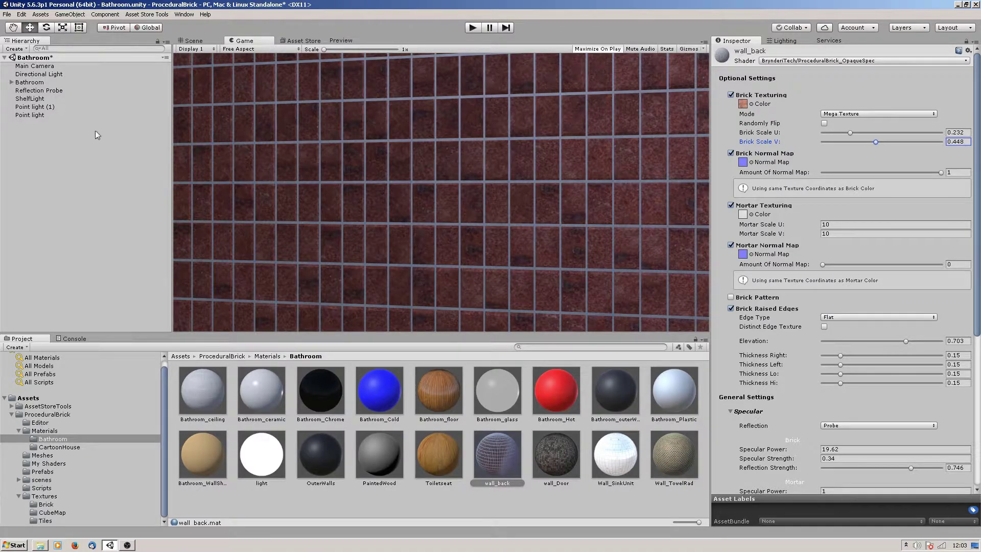
click(34, 66)
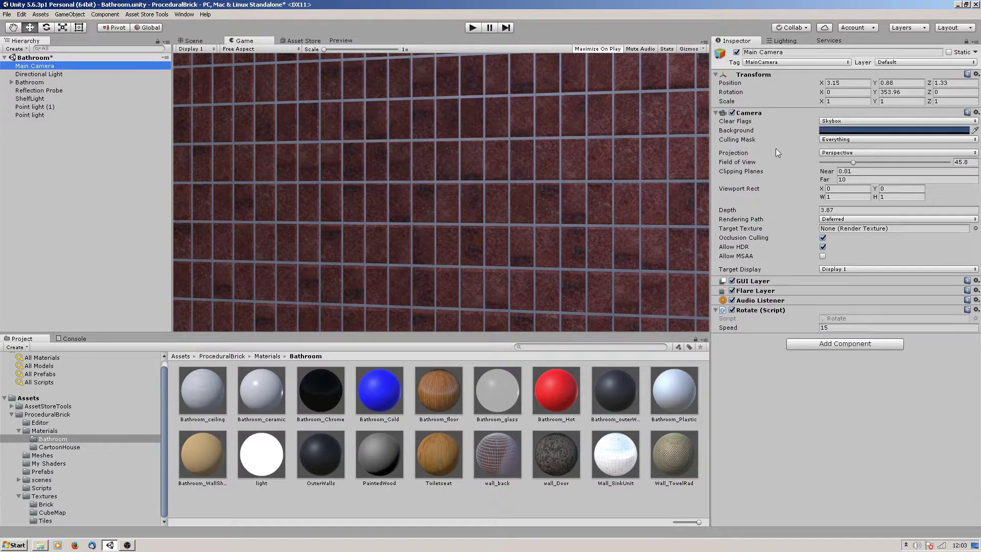
Step: Turn the camera toward the door wall and give wall_Door a darker brown Brick Tint Lo
drag(875, 92, 20, 97)
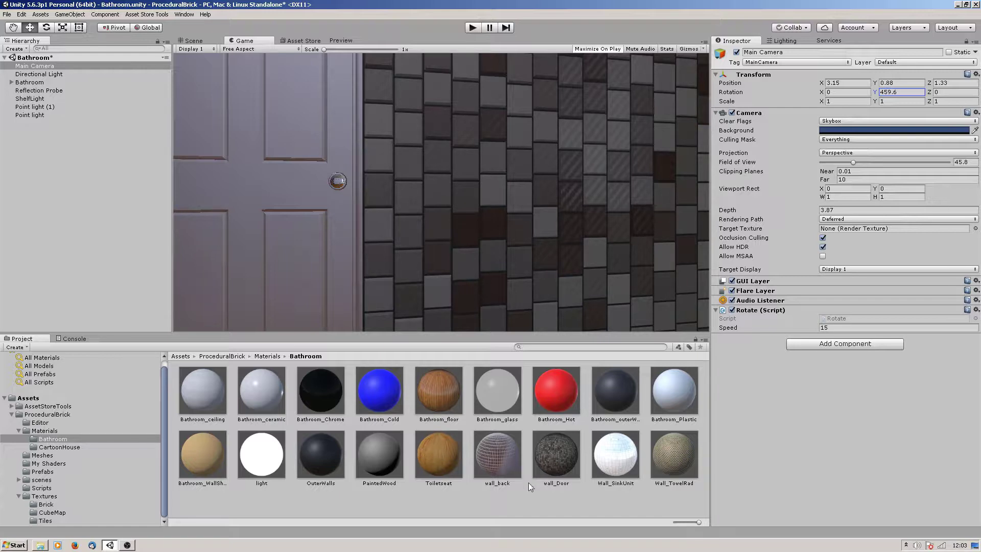
click(554, 454)
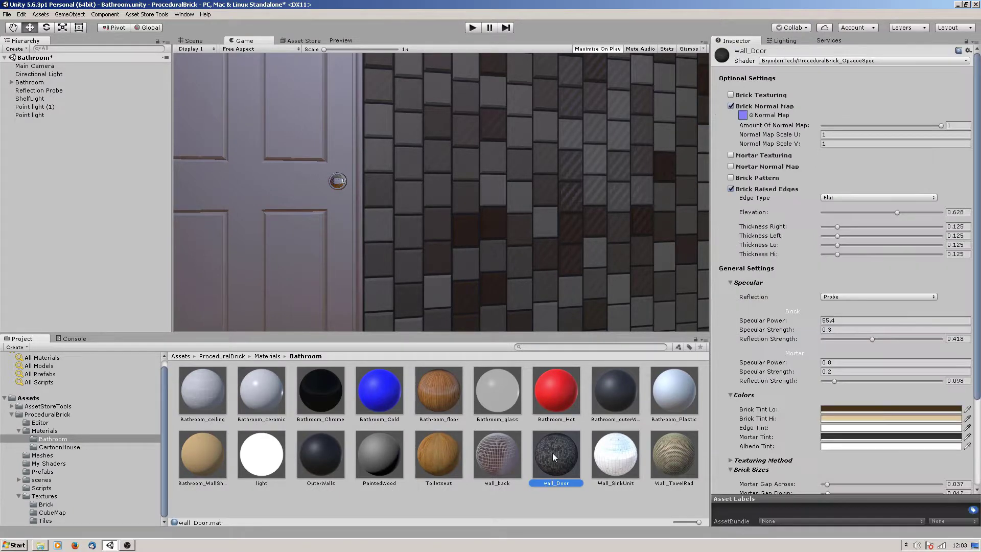
click(841, 413)
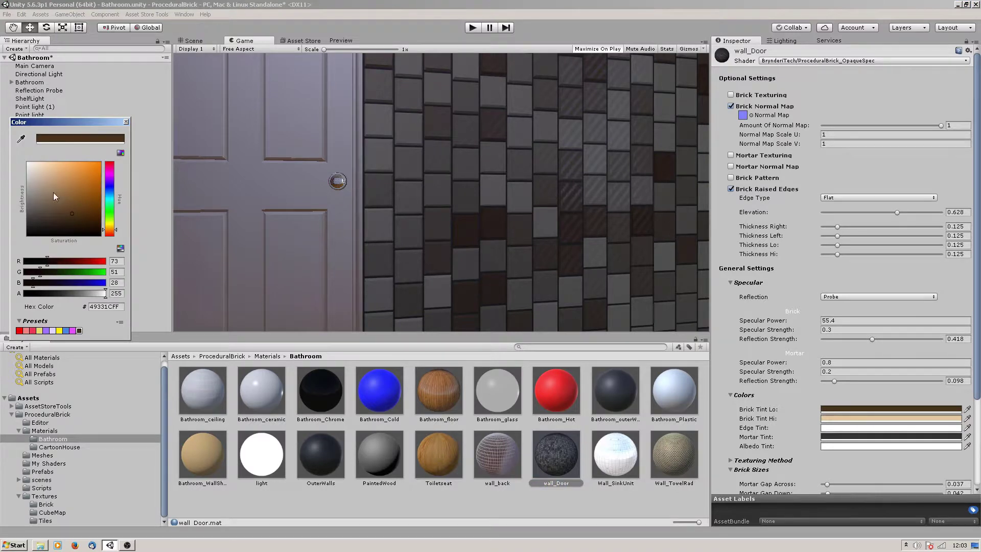
drag(72, 210, 81, 213)
click(126, 122)
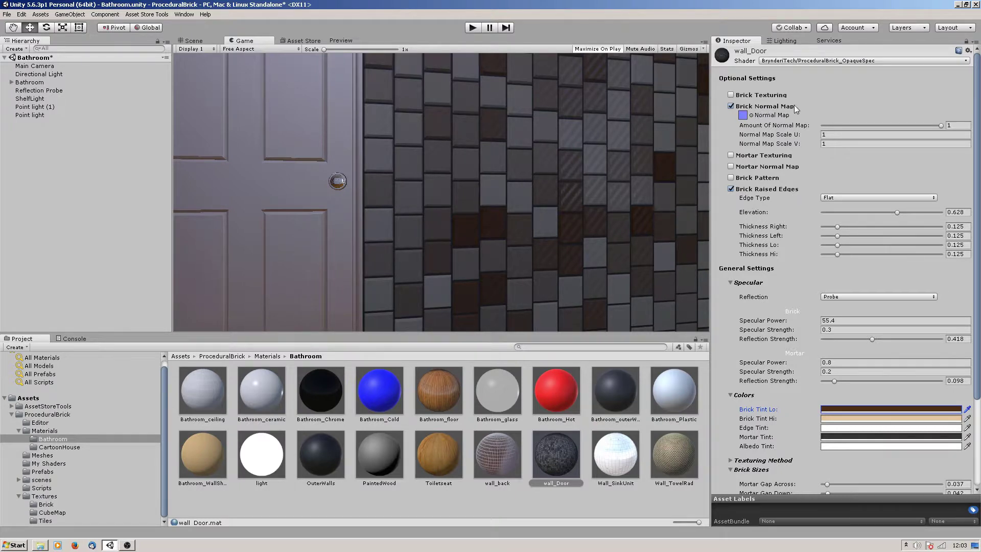
Step: Give wall_Door the TILE_GrovesDiagonal_Normal normal map and bring up the CartoonHouse materials folder
click(744, 117)
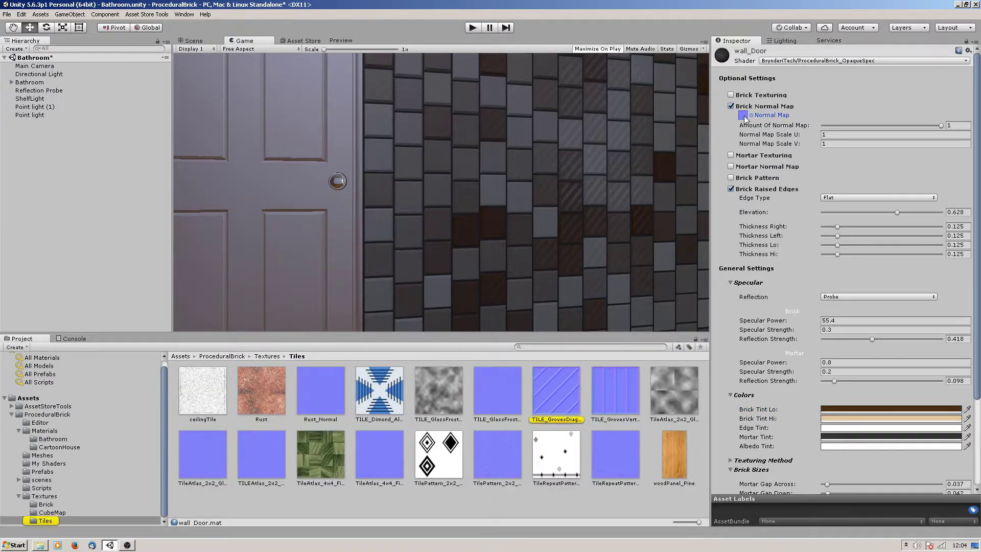
click(548, 387)
click(341, 40)
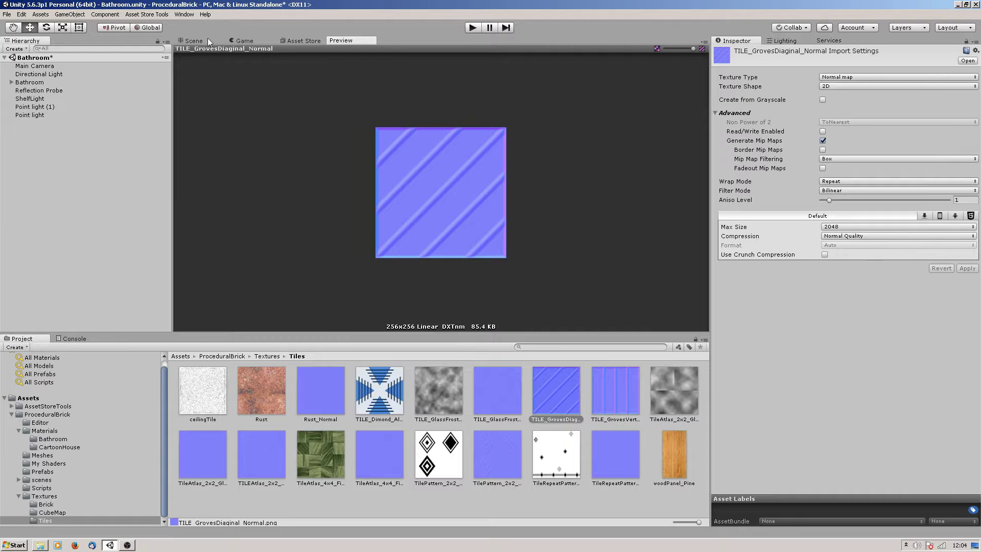
click(244, 41)
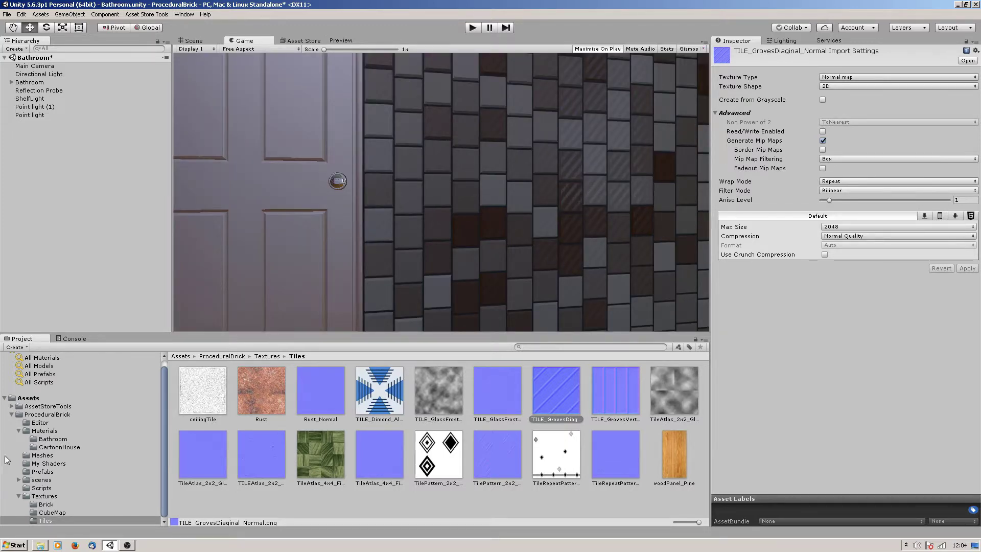
click(52, 447)
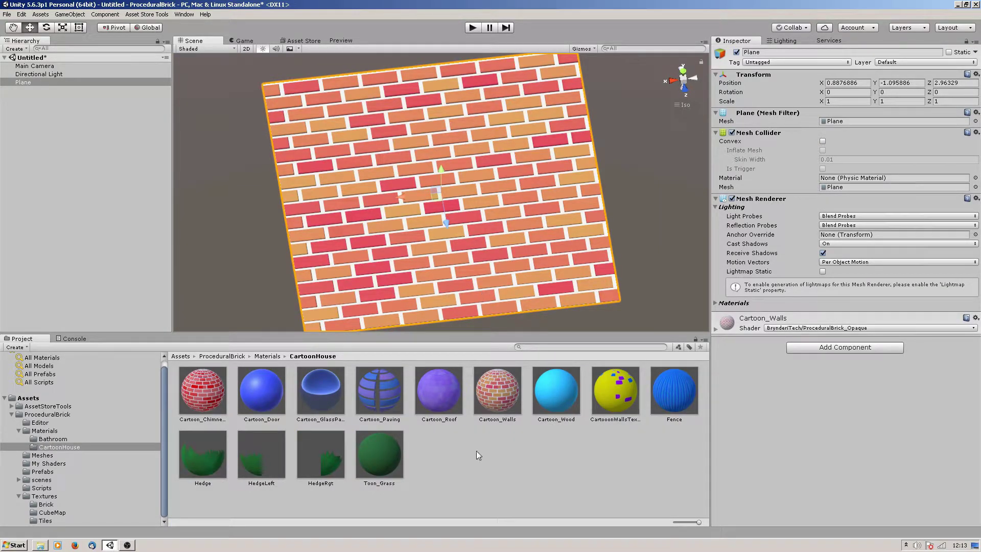
Step: Show Cartoon_Walls' LOD controls and raise Fade To Distance to 0.077
click(496, 399)
scroll(788, 436, down, 3)
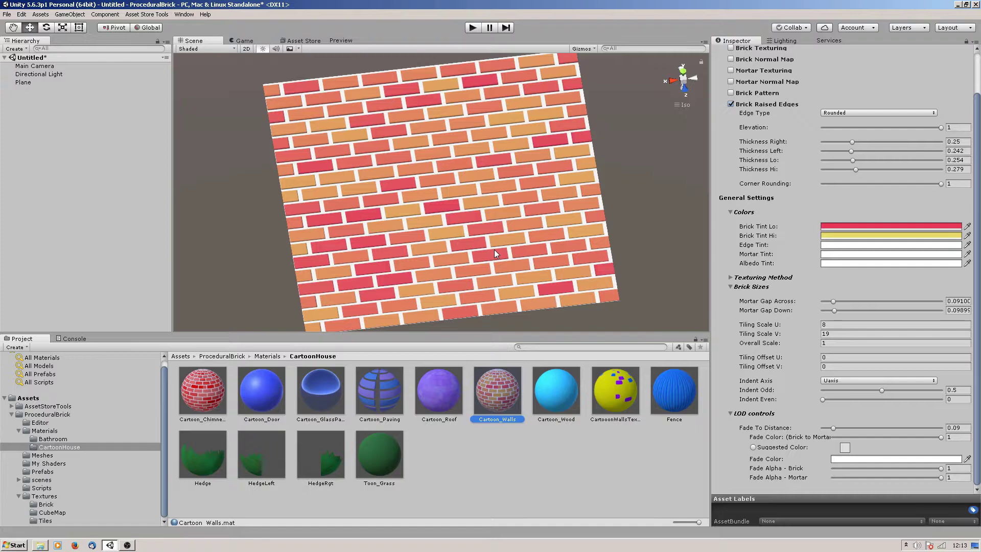
scroll(495, 174, down, 5)
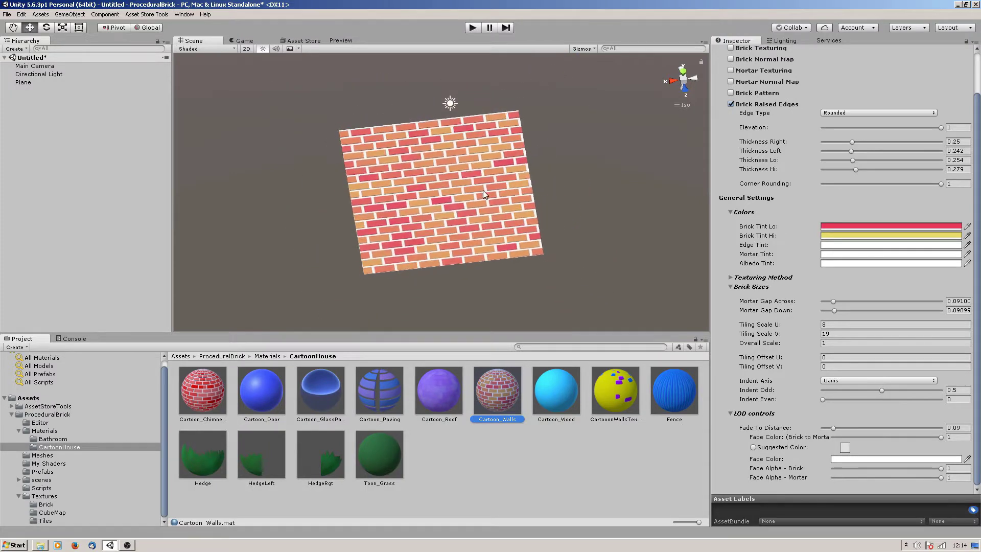
scroll(483, 190, down, 6)
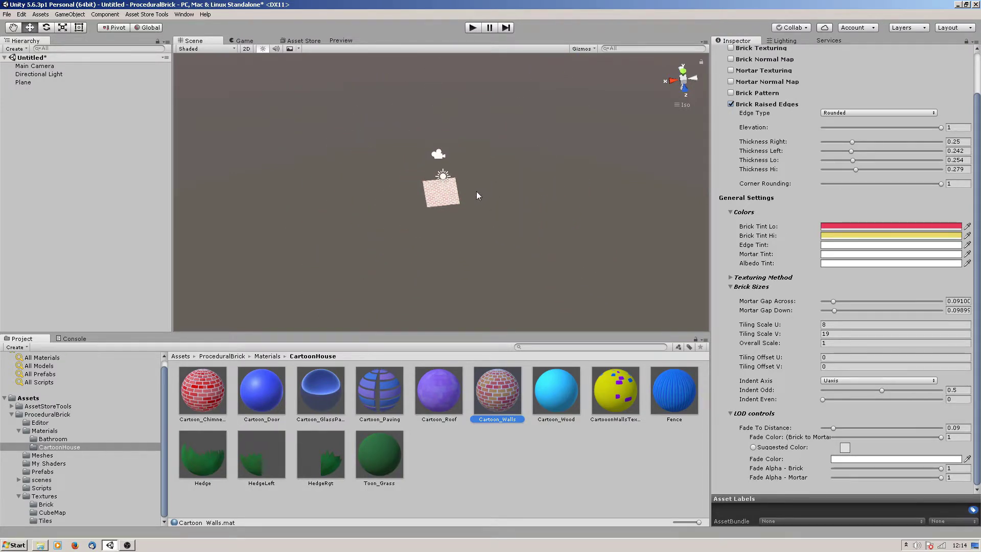
scroll(476, 191, down, 6)
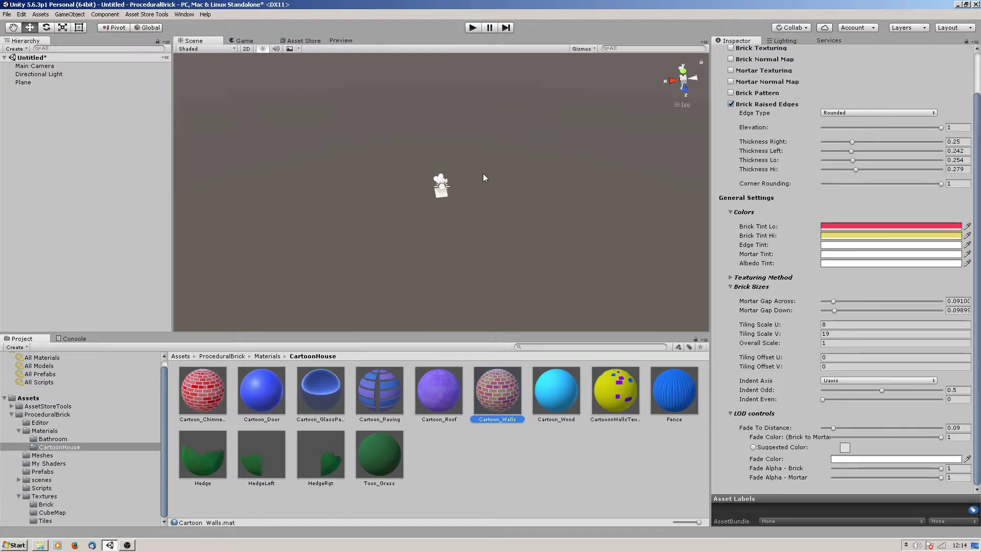
scroll(478, 175, up, 8)
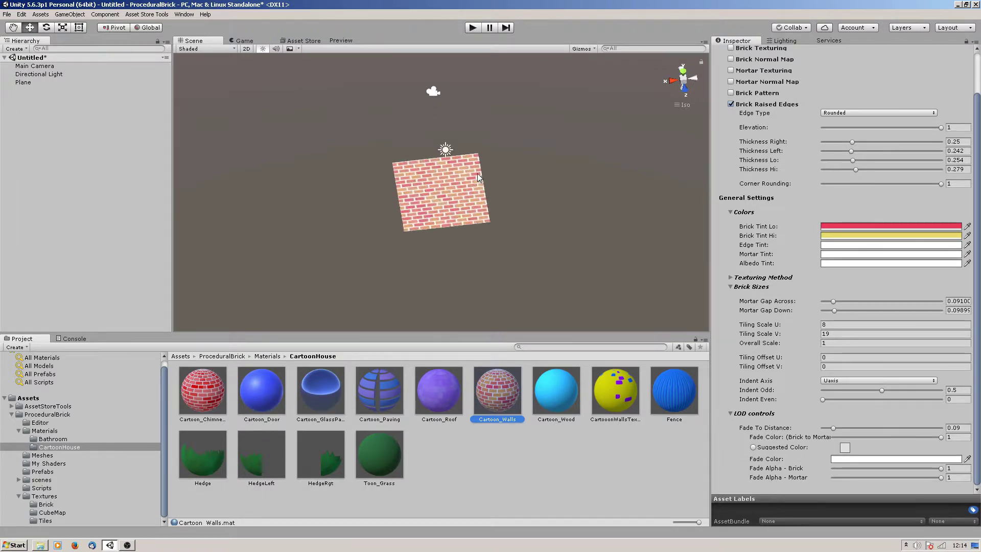
scroll(477, 173, up, 5)
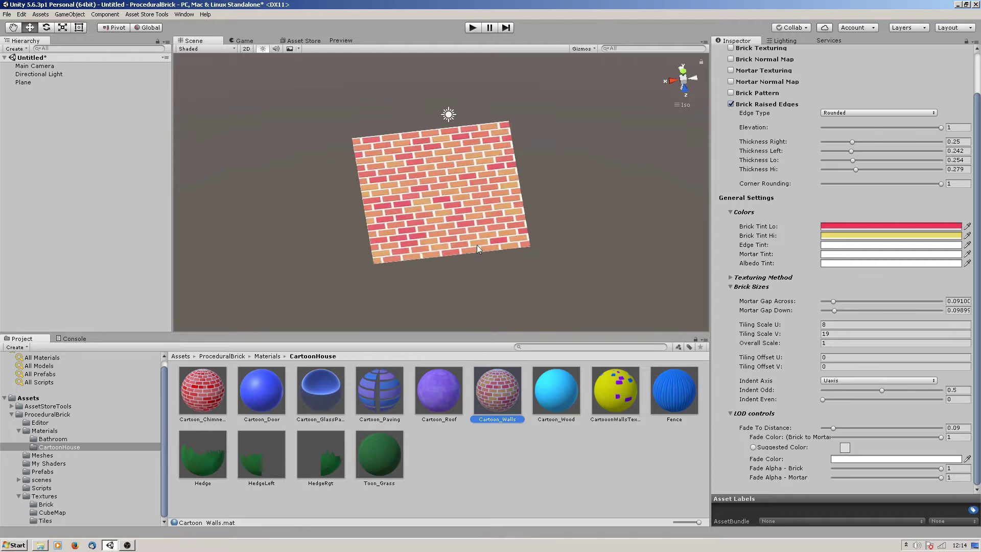
scroll(476, 249, up, 3)
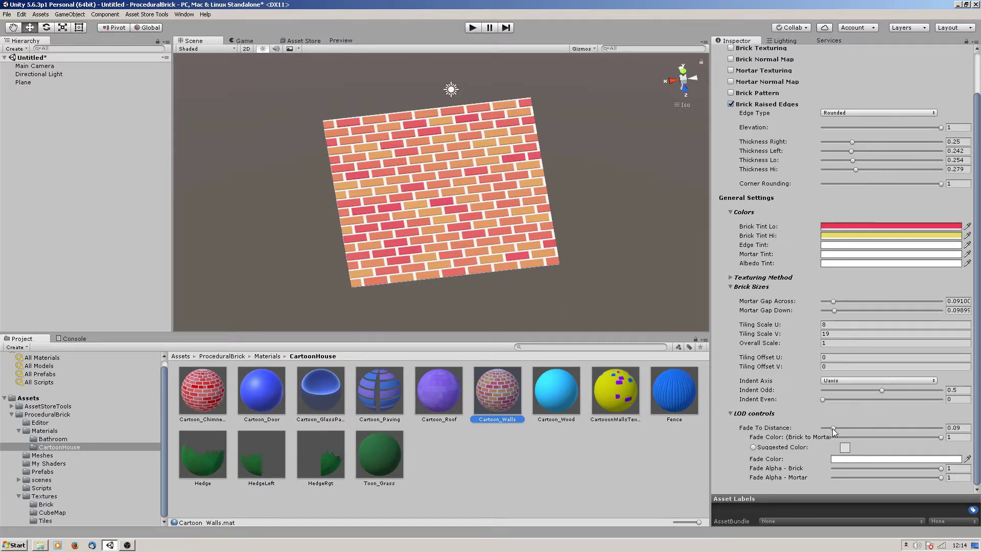
mouse_move(832, 428)
mouse_down()
mouse_move(940, 428)
mouse_move(831, 426)
mouse_up()
Step: Set the brick-to-mortar fade blend to 0.253 and use the suggested orange as Fade Color
drag(940, 437, 913, 438)
mouse_move(872, 440)
mouse_down()
mouse_move(885, 439)
mouse_move(859, 440)
mouse_up()
click(754, 448)
Step: Lower Cartoon_Walls' Fade To Distance from 0.077 to 0.06
scroll(572, 234, down, 10)
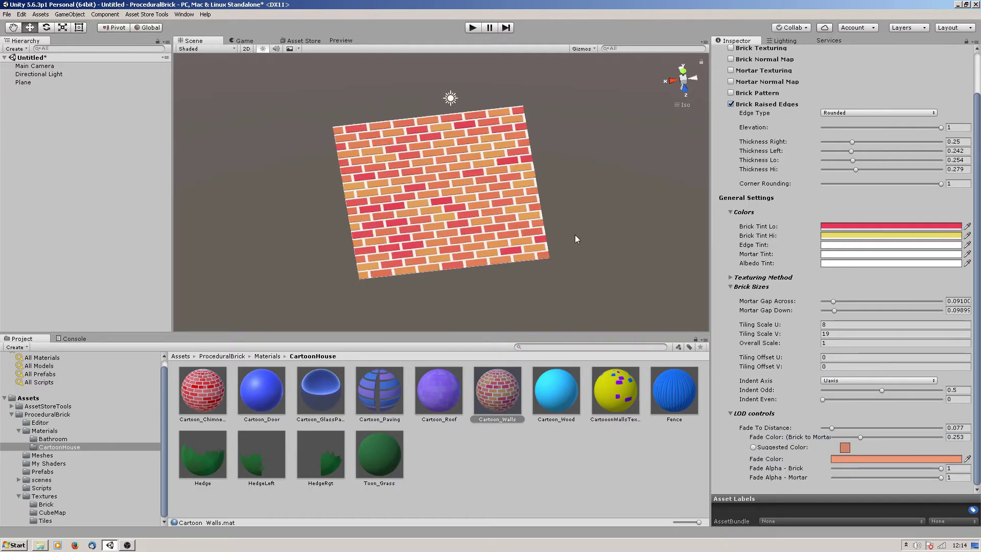
scroll(562, 250, down, 8)
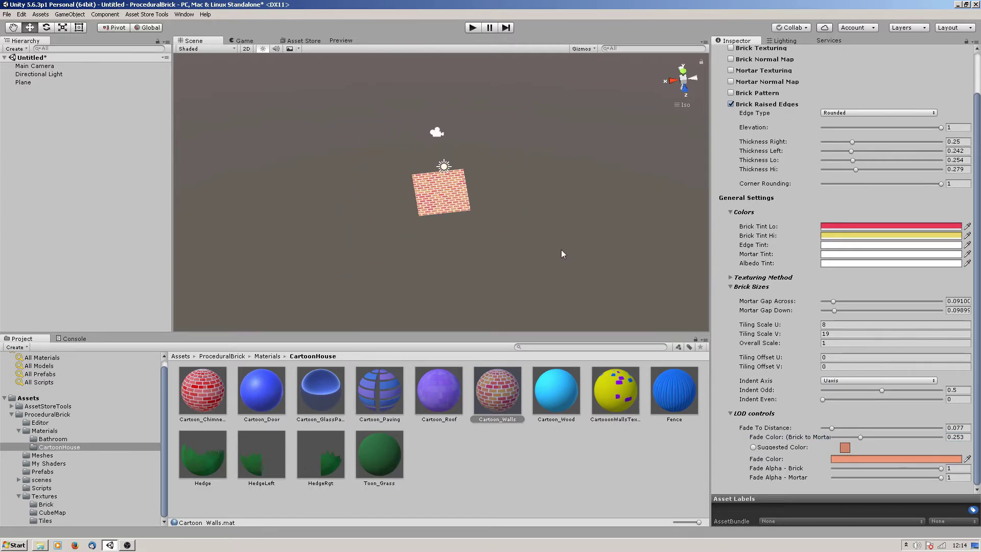
scroll(560, 253, down, 3)
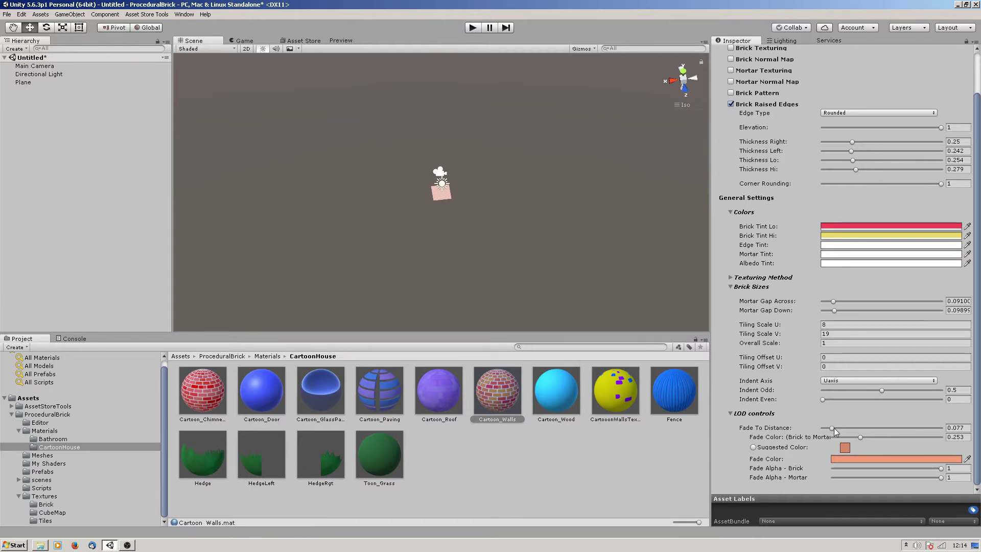
mouse_move(833, 430)
mouse_down()
mouse_move(840, 432)
mouse_move(830, 431)
mouse_up()
scroll(547, 222, up, 5)
scroll(547, 219, up, 8)
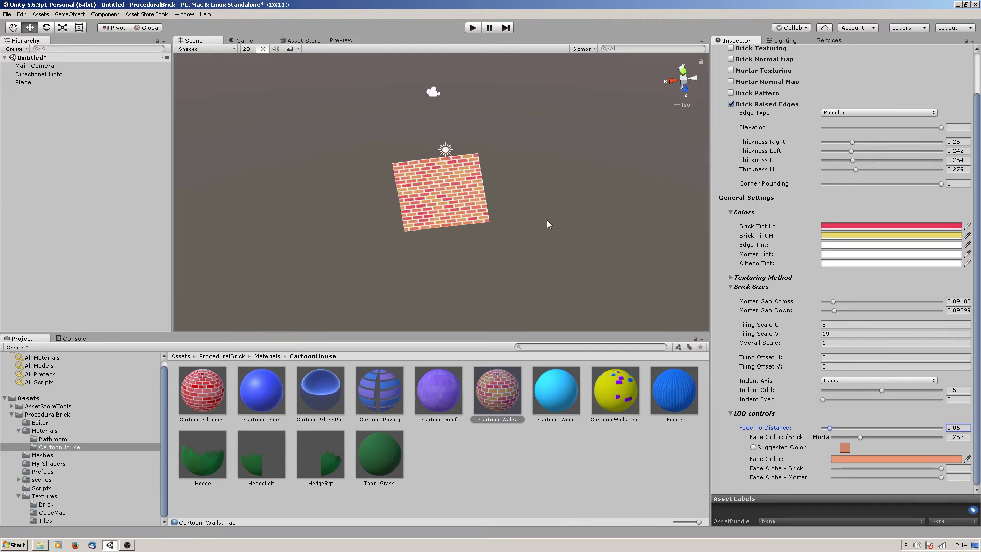
scroll(376, 206, down, 10)
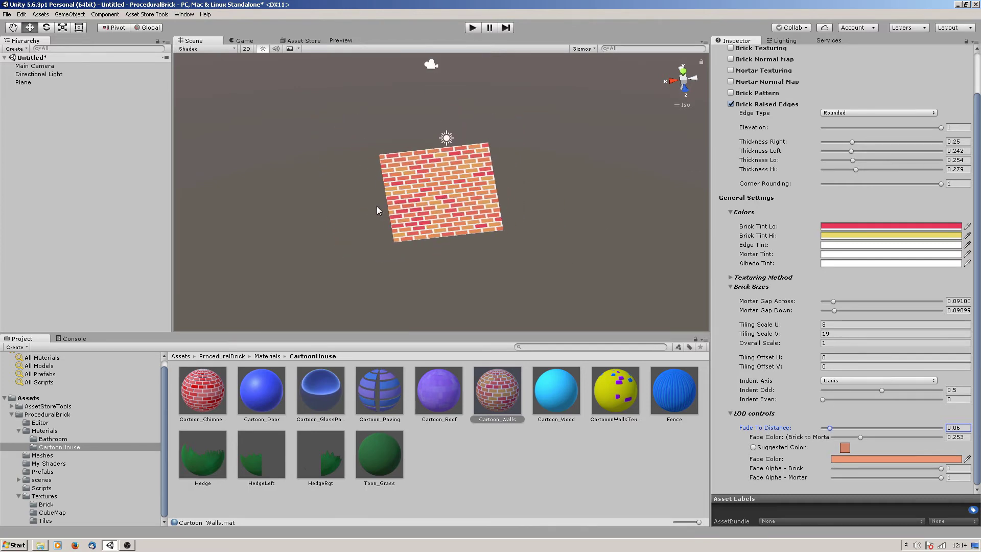